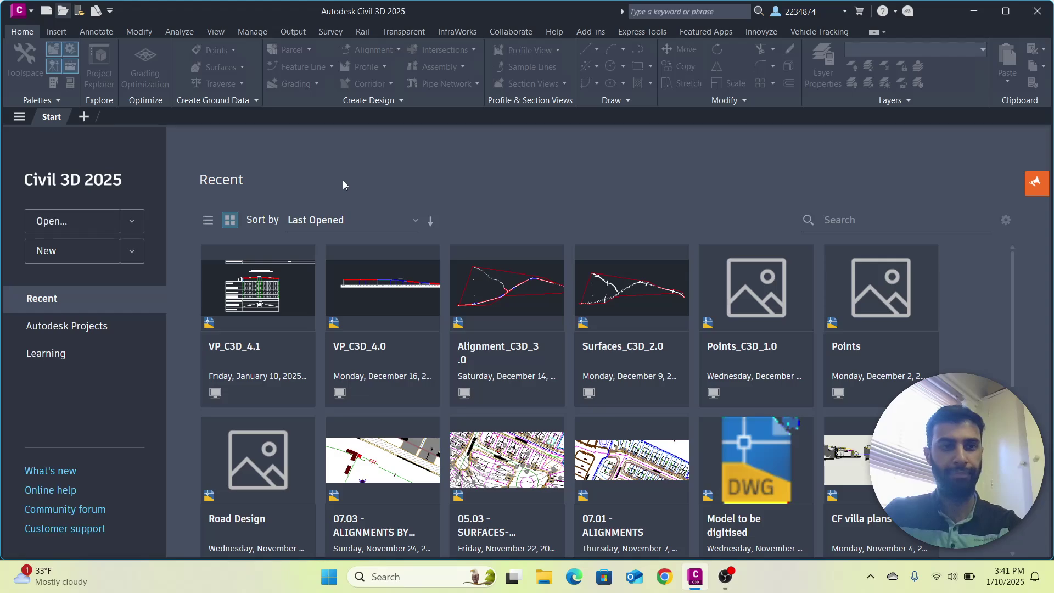
Step: Open the drawing VP_C3D_4.1
key("ctrl+o")
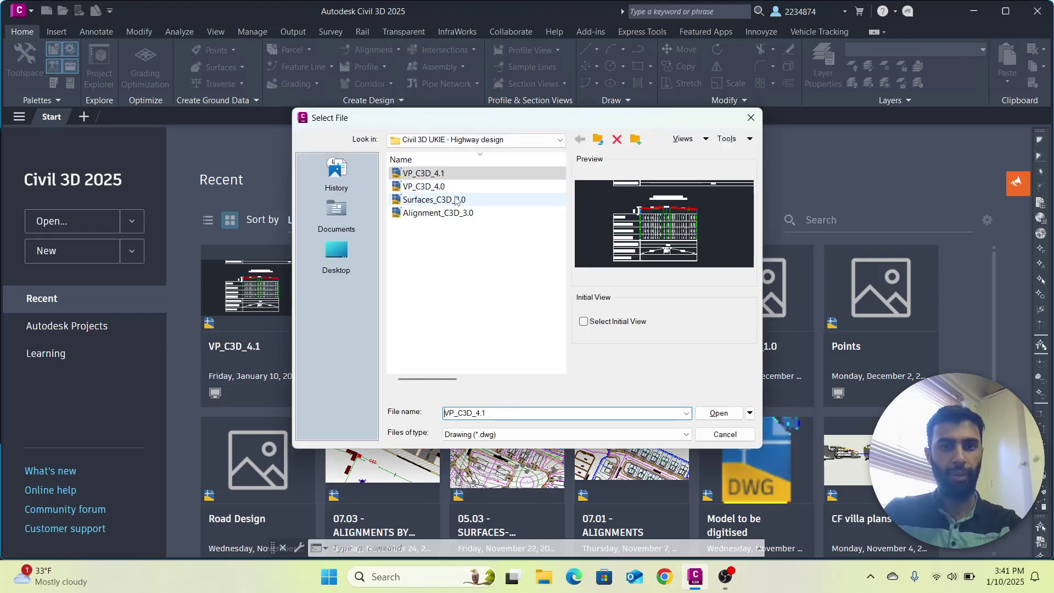
left_click(699, 416)
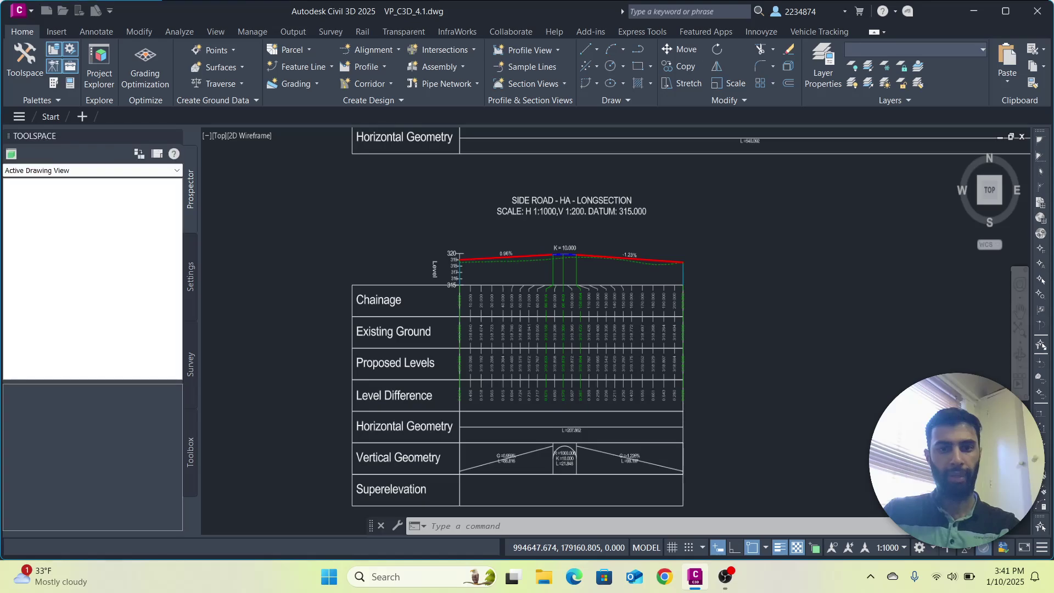
Step: Examine in plan the junction where the side road alignment meets the main road alignment
scroll(851, 211, "down", 4)
middle_click_drag(851, 211, 649, 290)
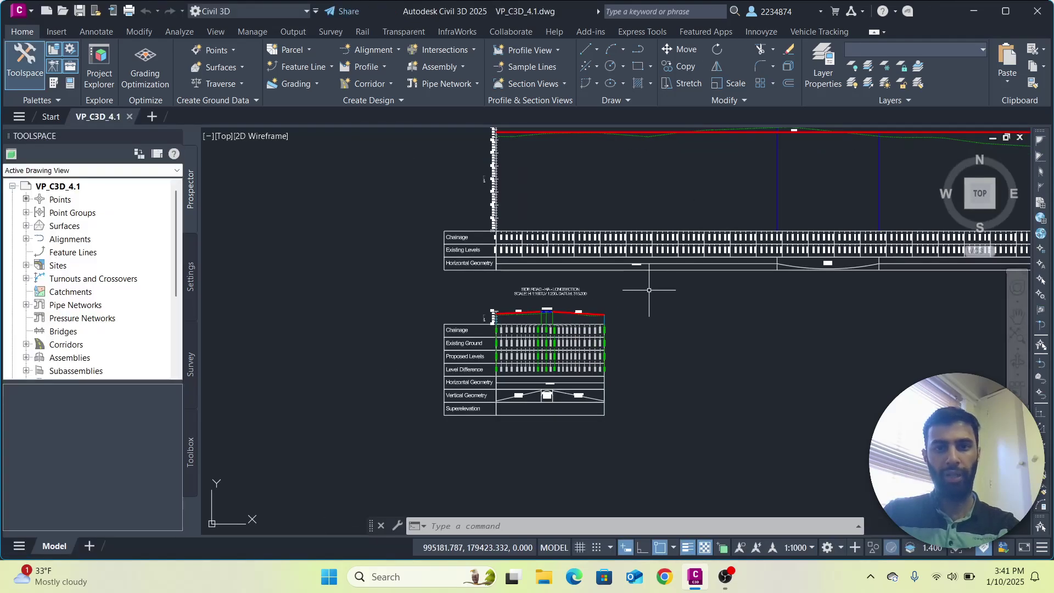
scroll(694, 223, "down", 2)
middle_click_drag(694, 221, 585, 243)
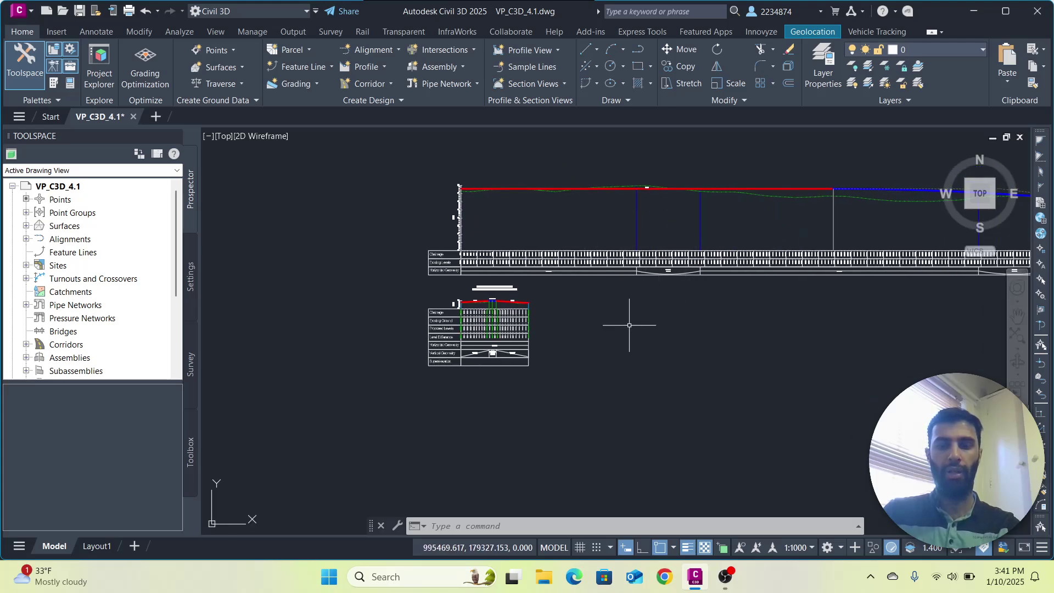
scroll(598, 320, "down", 4)
middle_click_drag(599, 320, 614, 163)
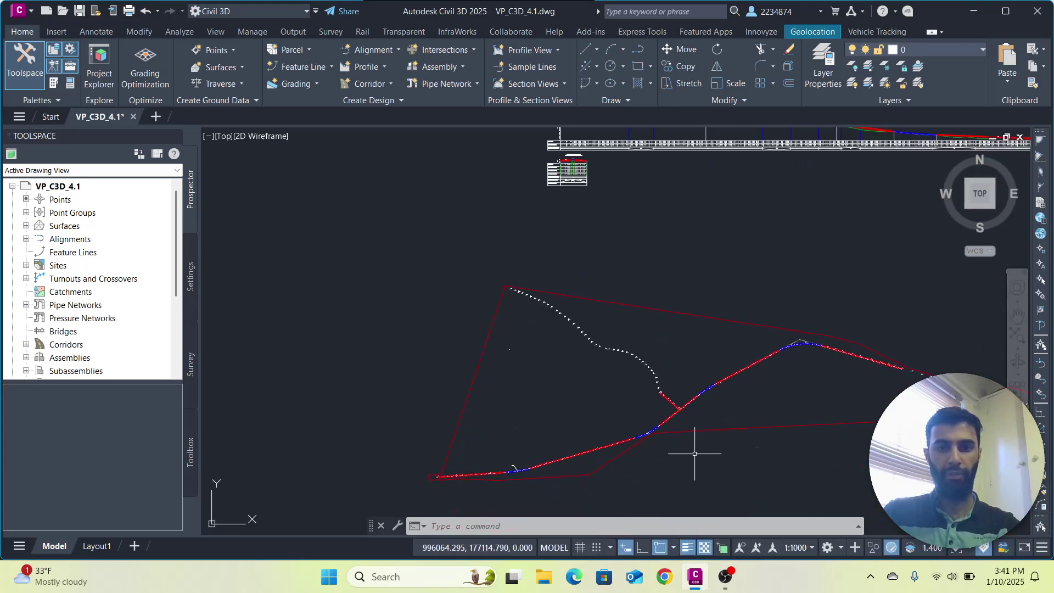
scroll(608, 443, "up", 4)
scroll(836, 376, "up", 4)
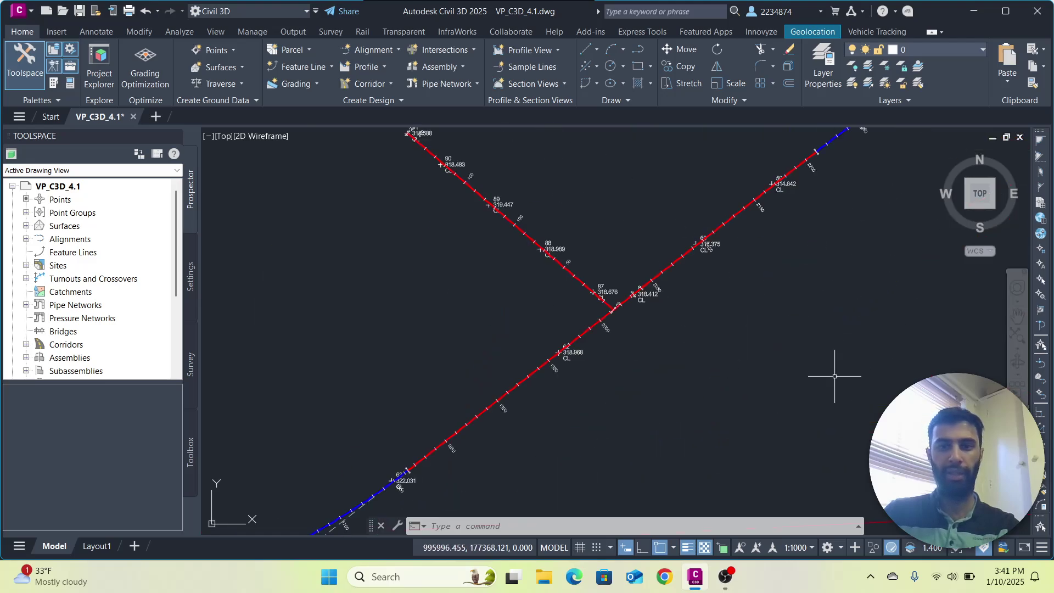
middle_click_drag(565, 277, 768, 371)
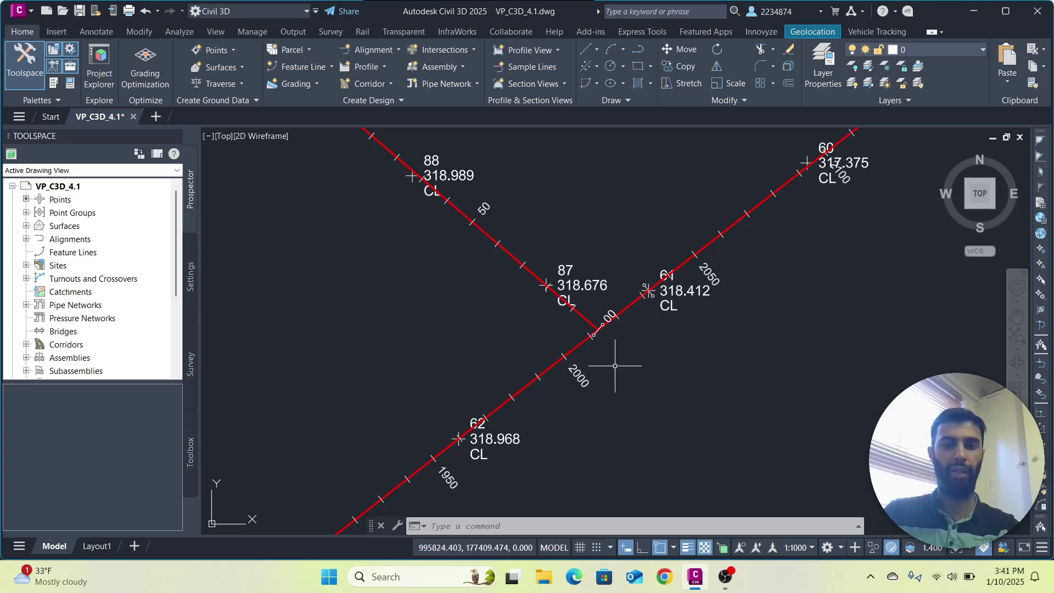
scroll(636, 329, "down", 2)
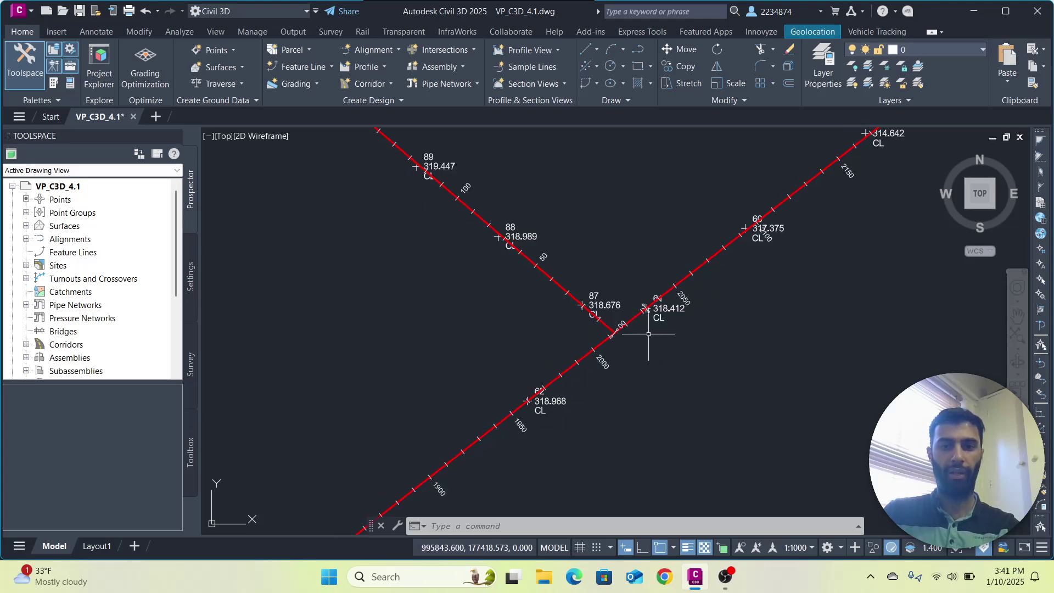
Step: Compare the levels at the start of the side road longsection with its tie-in to the main road in plan
scroll(646, 329, "down", 4)
mouse_move(647, 329)
middle_mouse_down()
mouse_move(634, 366)
mouse_move(580, 434)
middle_mouse_up()
scroll(649, 272, "down", 4)
middle_click_drag(649, 272, 531, 444)
scroll(470, 247, "up", 4)
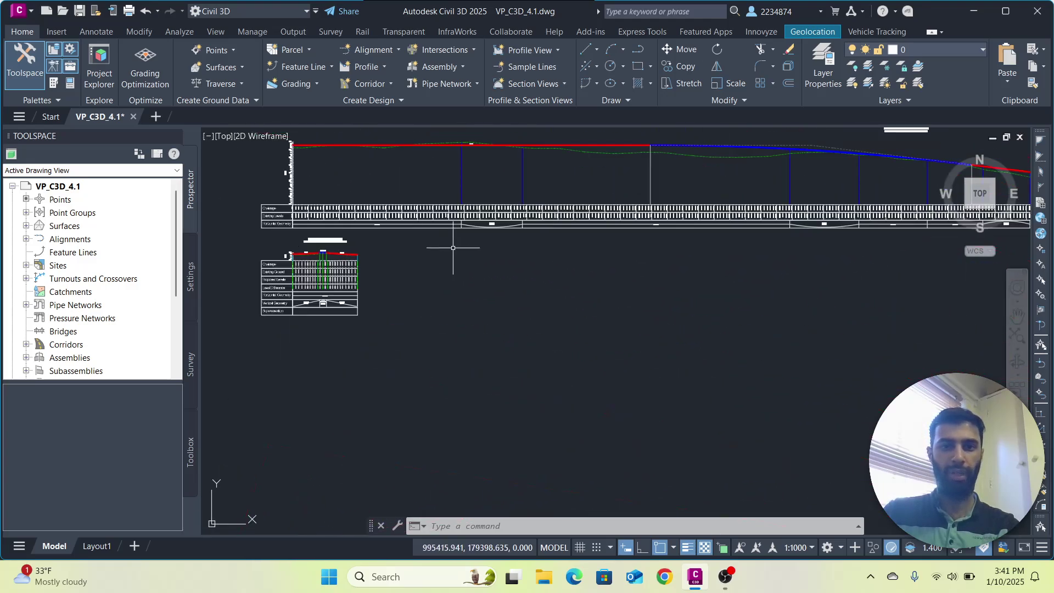
middle_click_drag(364, 251, 607, 263)
scroll(607, 263, "up", 4)
scroll(515, 283, "up", 3)
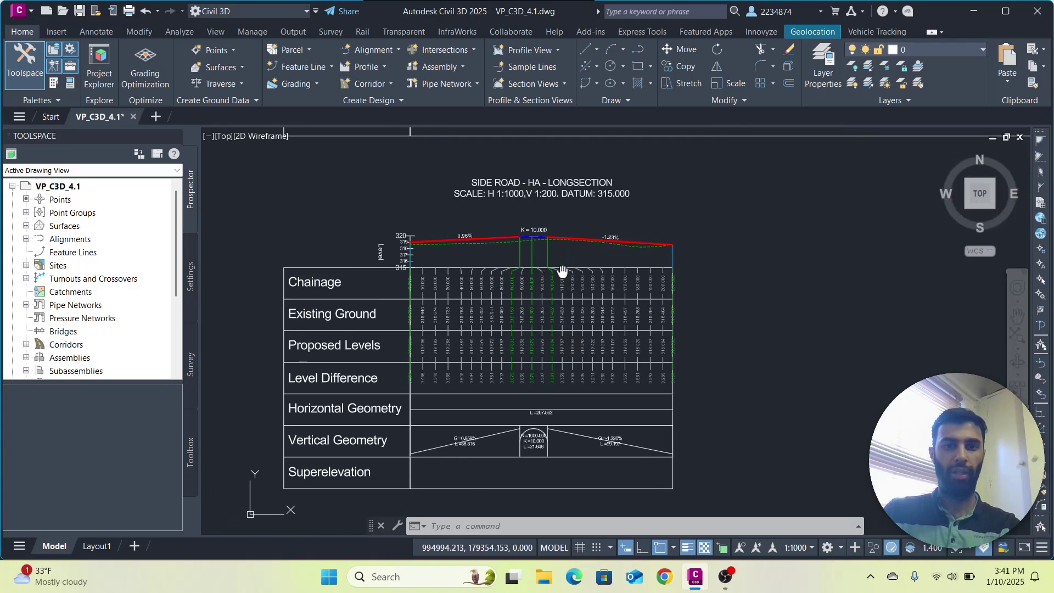
scroll(531, 261, "up", 2)
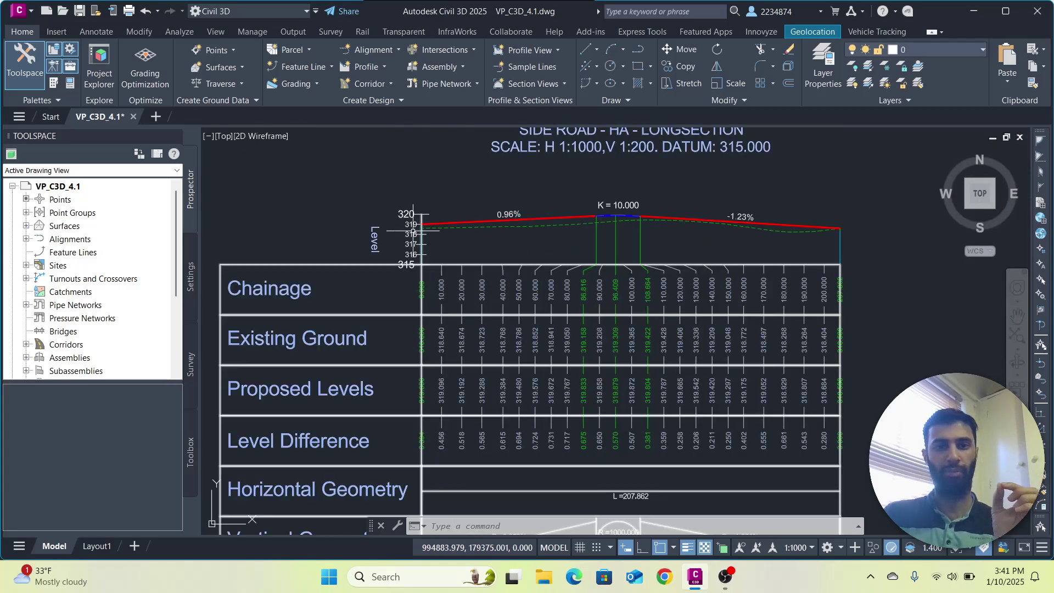
scroll(415, 217, "down", 8)
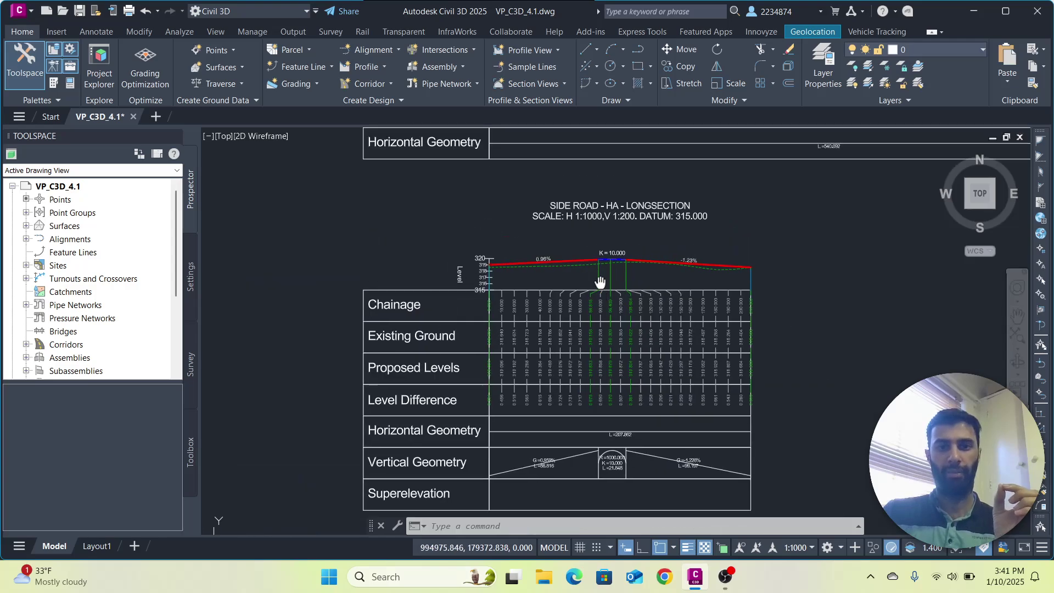
scroll(609, 323, "up", 3)
scroll(748, 376, "up", 5)
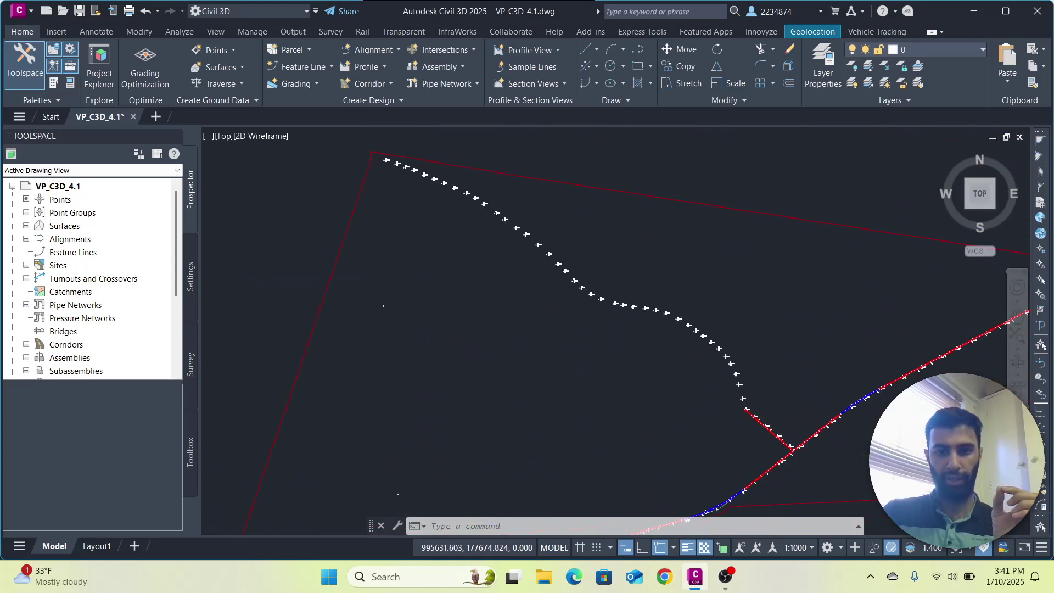
middle_click_drag(856, 490, 728, 243)
scroll(730, 242, "up", 3)
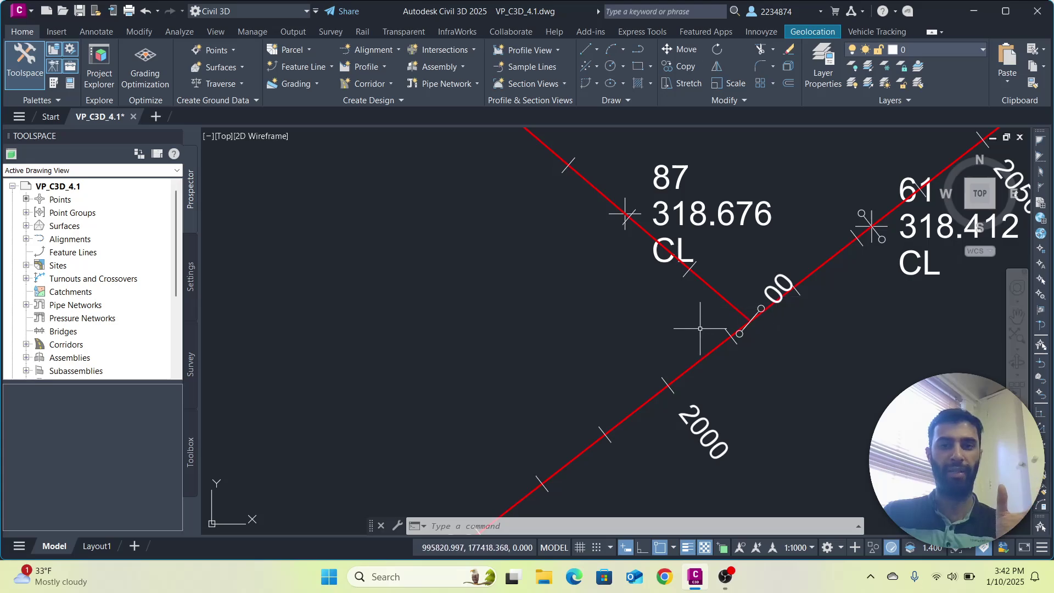
Step: Stretch the start point of the side road's proposed profile down to the existing ground line at chainage 0.000
scroll(700, 329, "down", 8)
scroll(680, 266, "down", 1)
middle_click_drag(682, 271, 698, 345)
scroll(669, 261, "down", 2)
middle_click_drag(653, 232, 686, 367)
scroll(649, 311, "down", 1)
middle_click_drag(649, 311, 669, 407)
scroll(639, 219, "down", 2)
middle_click_drag(640, 220, 669, 330)
scroll(669, 330, "up", 1)
scroll(669, 330, "up", 4)
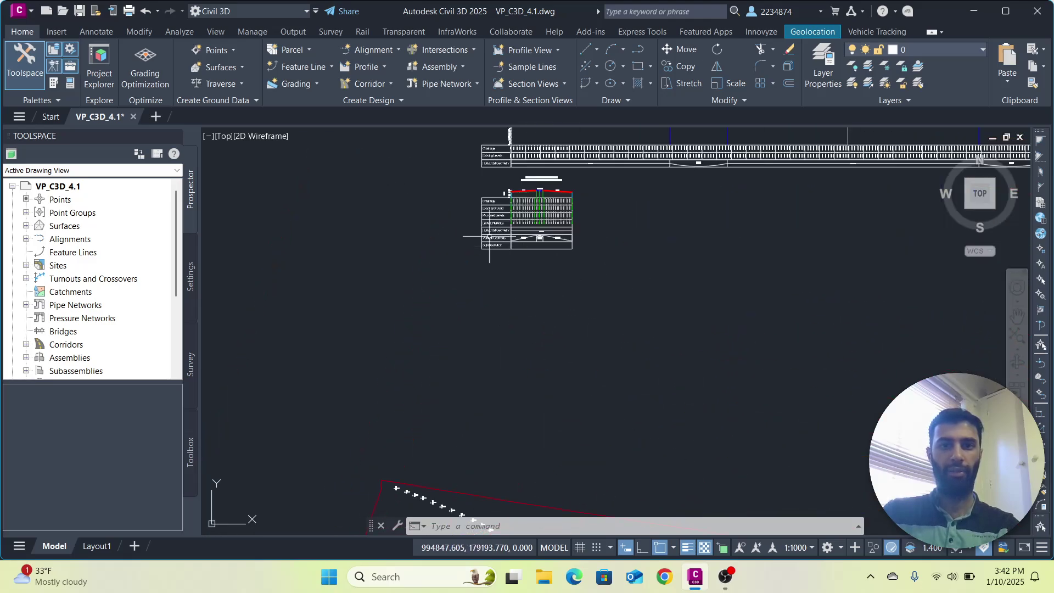
scroll(482, 225, "up", 5)
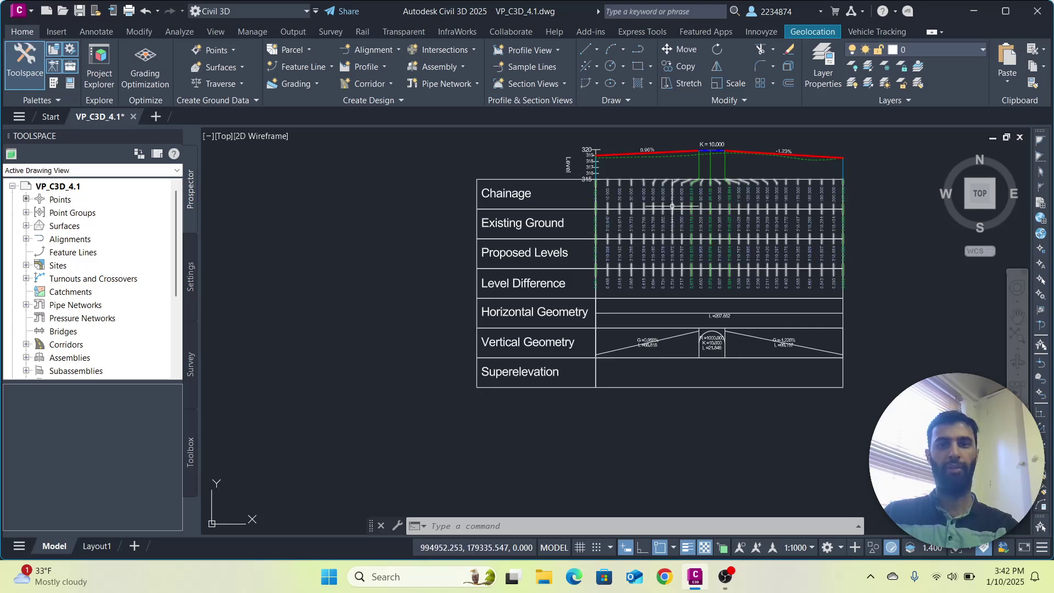
scroll(697, 190, "up", 2)
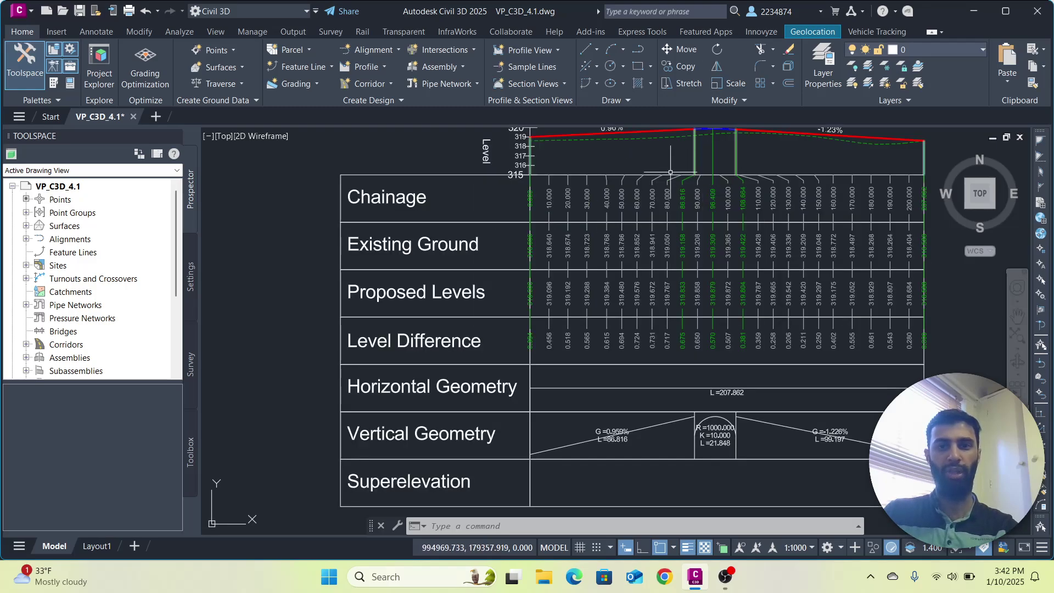
scroll(631, 165, "up", 2)
scroll(631, 165, "down", 5)
scroll(657, 247, "up", 7)
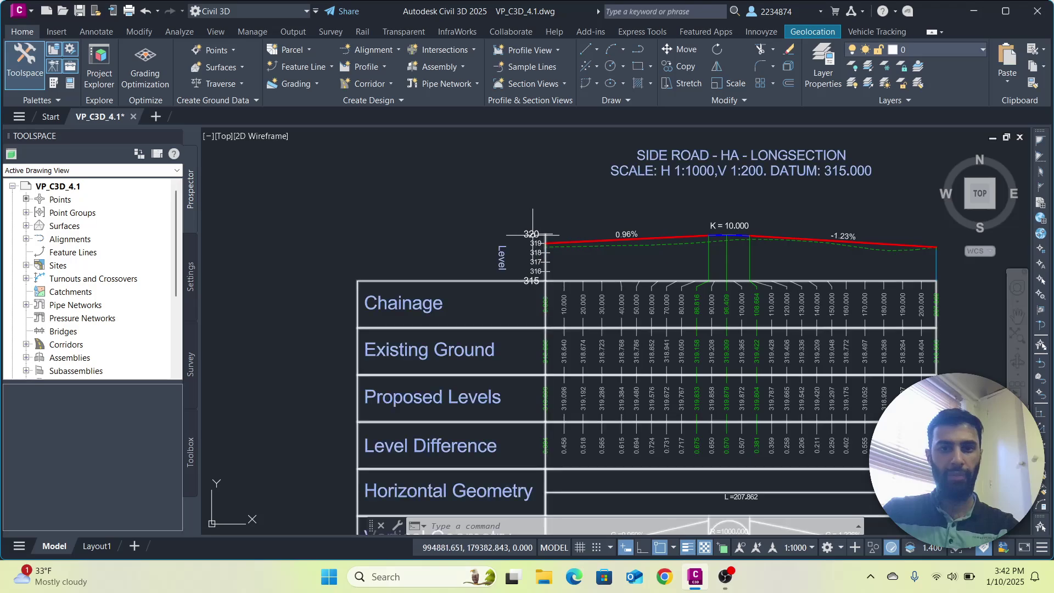
scroll(656, 246, "up", 2)
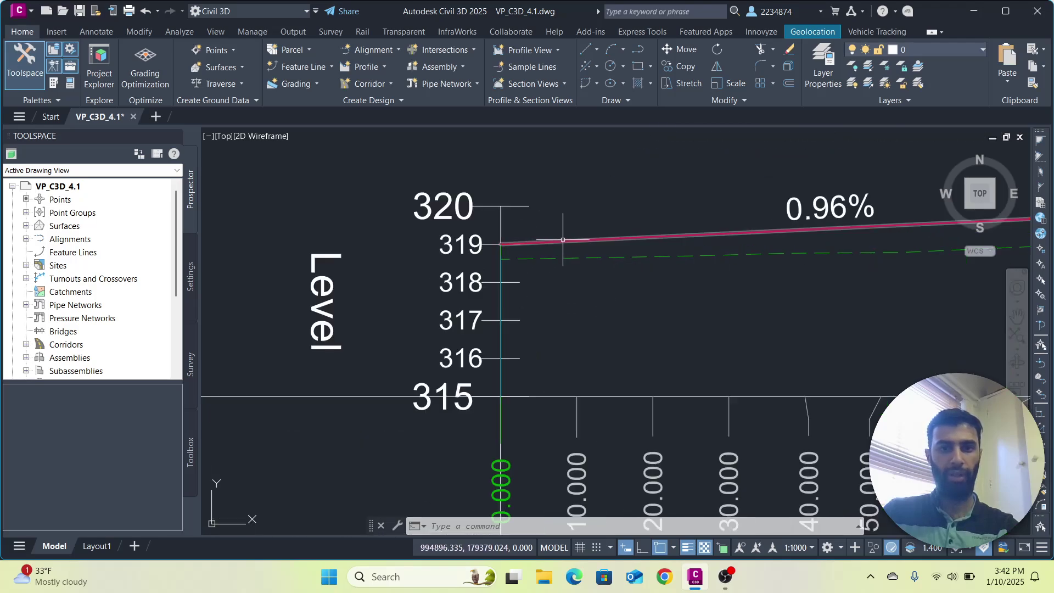
left_click(562, 240)
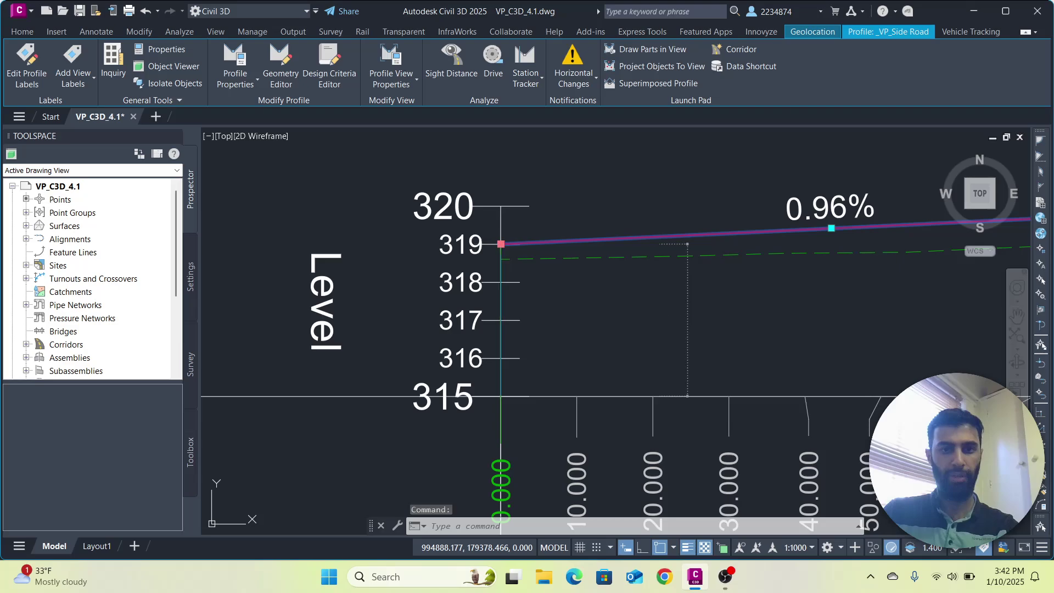
left_click(528, 281)
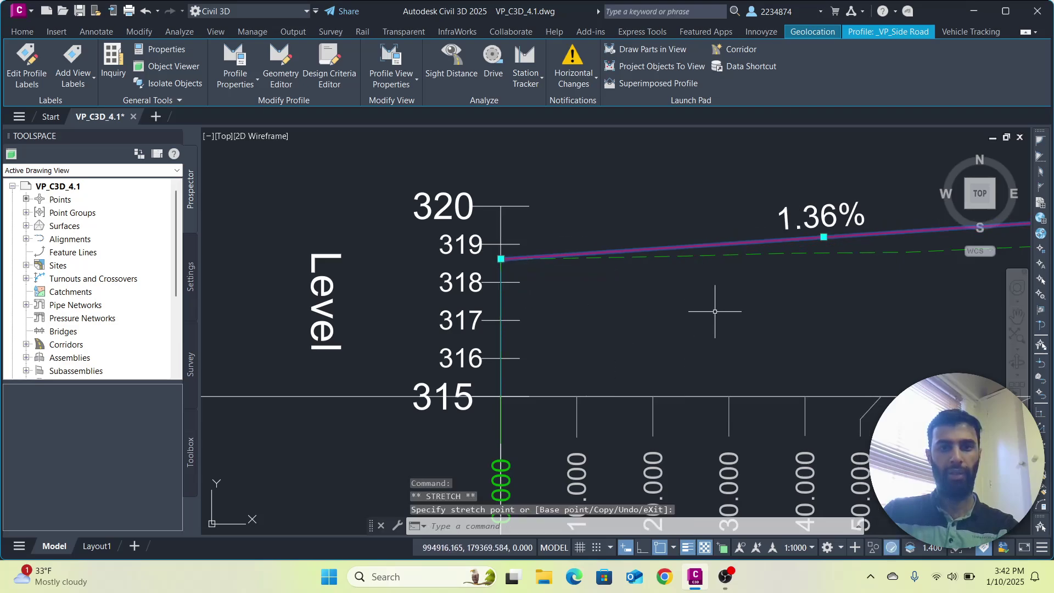
scroll(714, 311, "down", 4)
key("Escape")
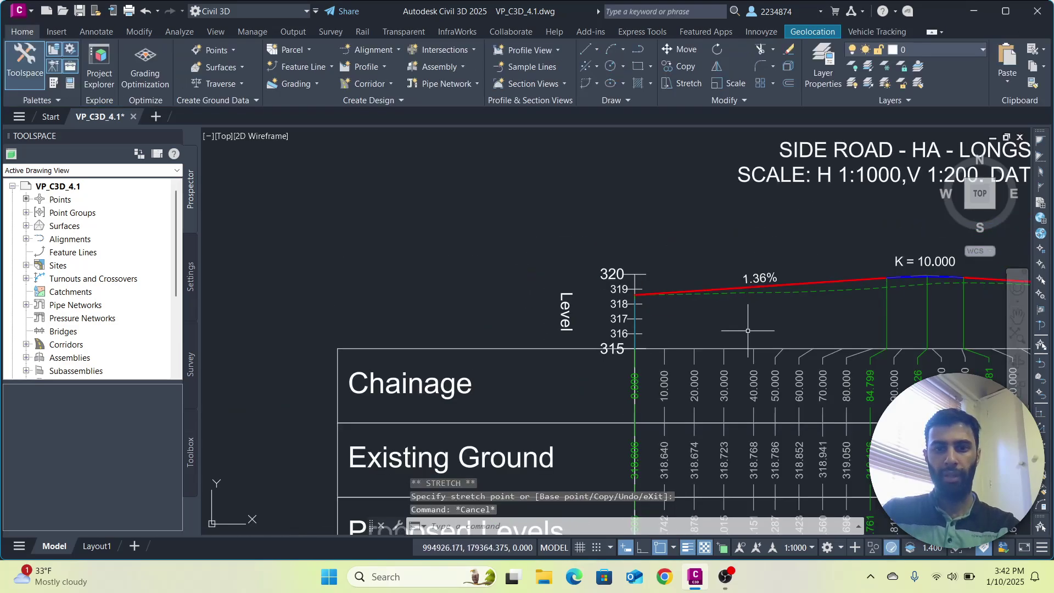
Step: Start Add Crossings To Profile View and select the main road's proposed profile as the crossing object
scroll(721, 321, "down", 5)
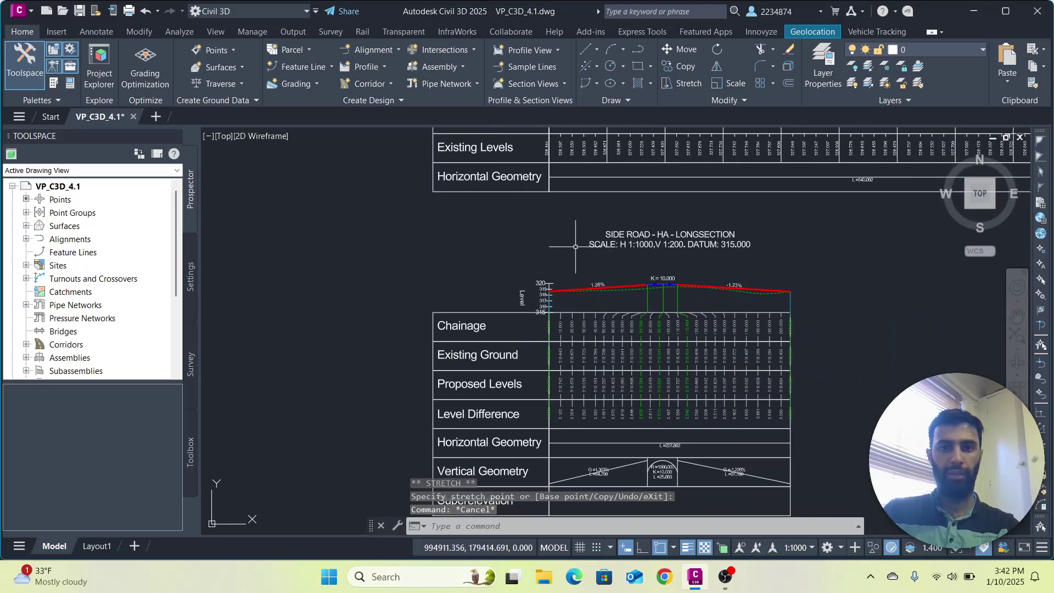
scroll(598, 224, "down", 4)
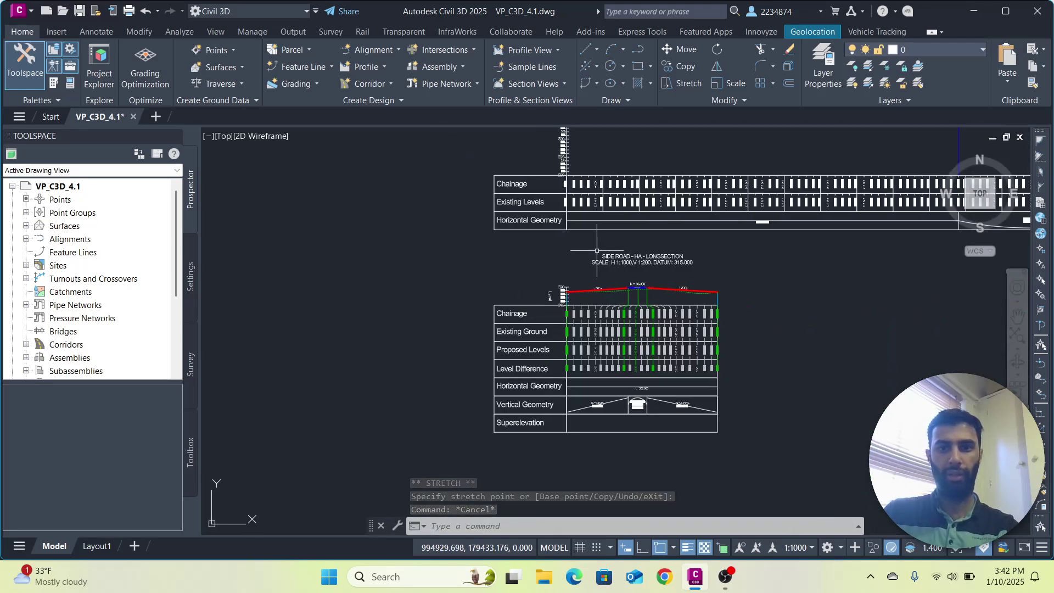
scroll(571, 280, "up", 2)
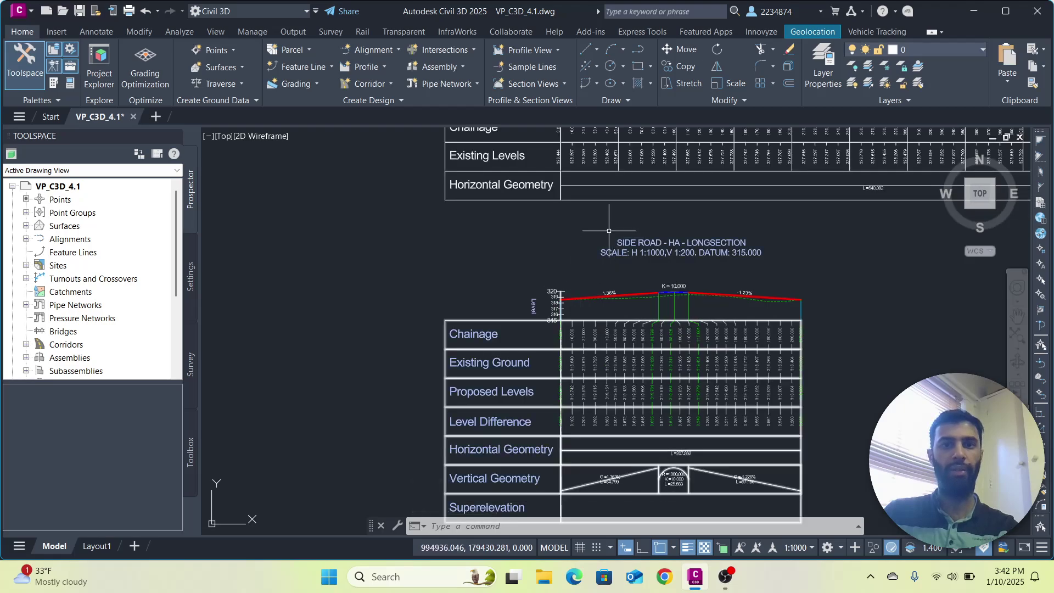
left_click(556, 51)
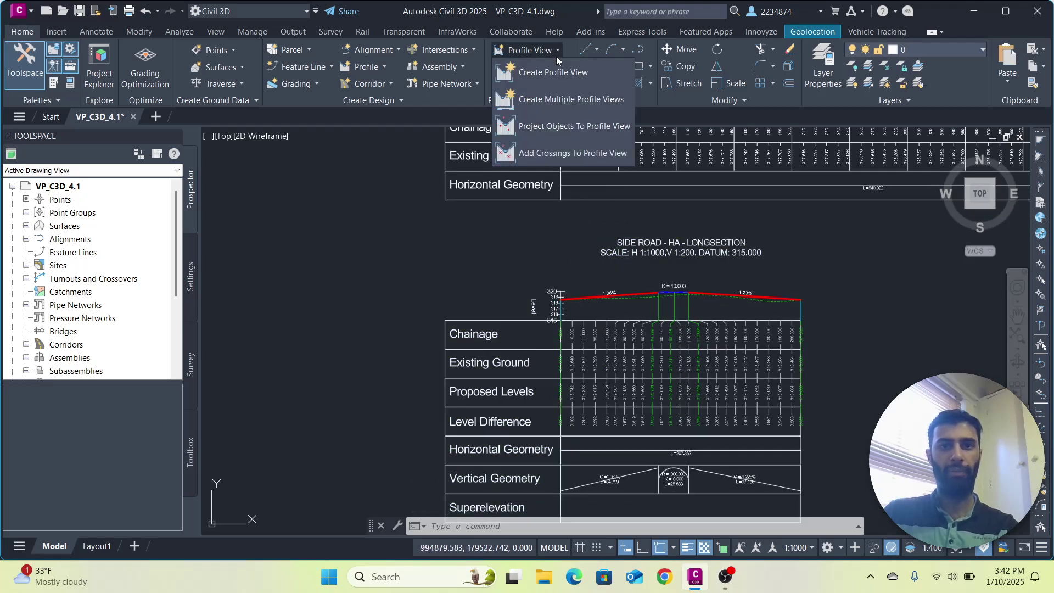
left_click(579, 156)
scroll(627, 199, "down", 1)
middle_click_drag(625, 197, 590, 327)
scroll(598, 184, "up", 1)
middle_click_drag(595, 183, 581, 302)
scroll(563, 253, "up", 4)
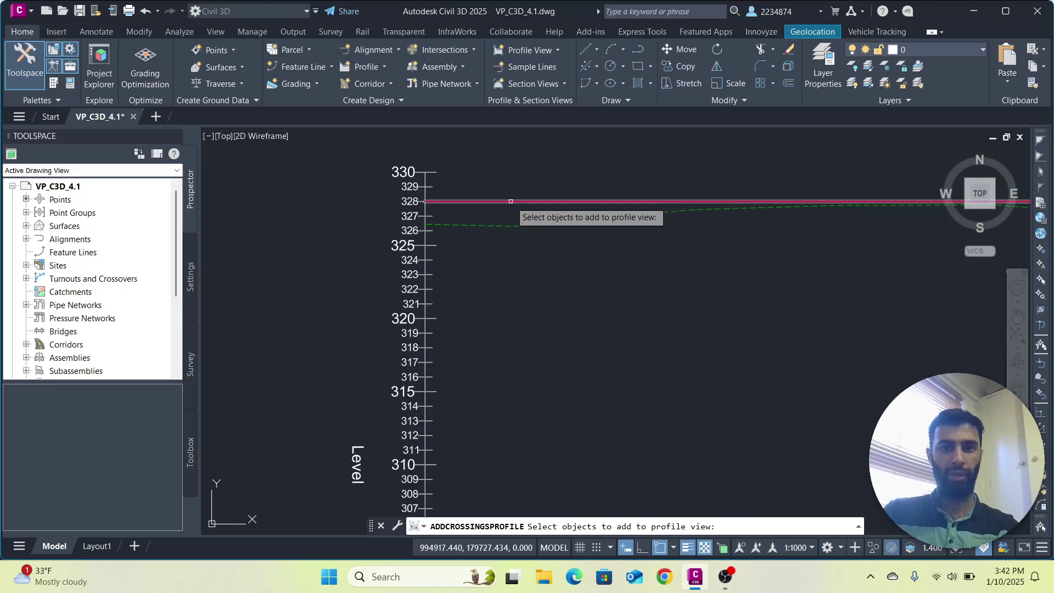
left_click(512, 201)
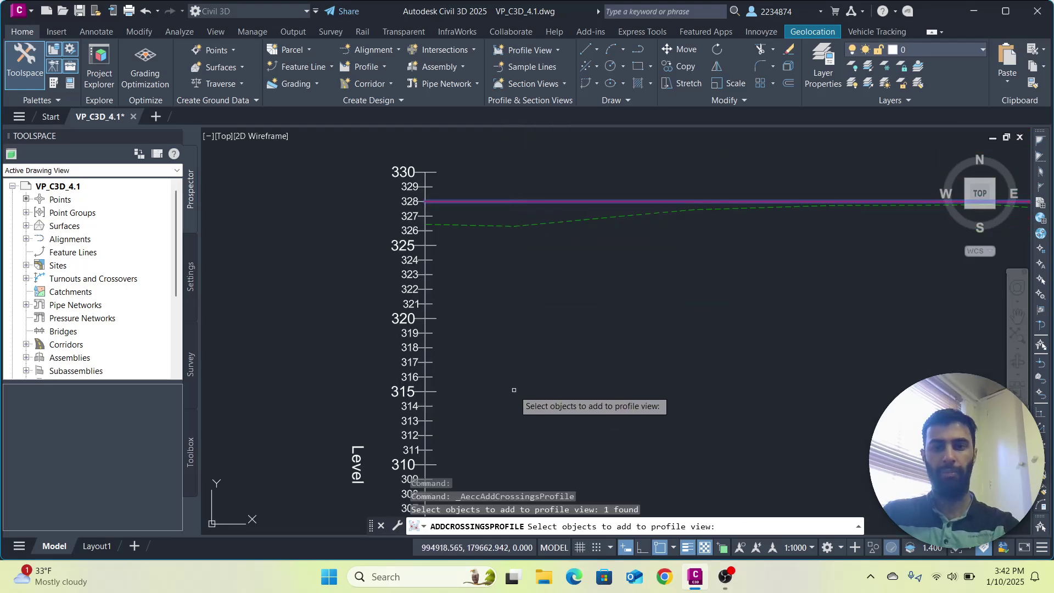
key("Return")
Step: Choose the side road longsection as the profile view that receives the crossing
scroll(518, 389, "down", 2)
middle_click_drag(518, 389, 580, 246)
scroll(566, 351, "up", 6)
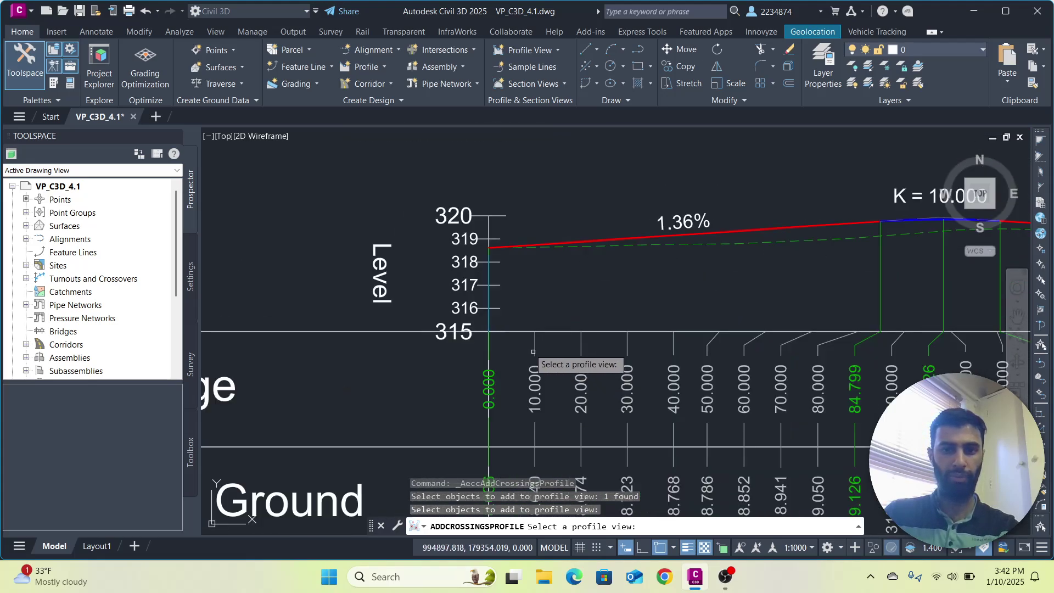
left_click(490, 336)
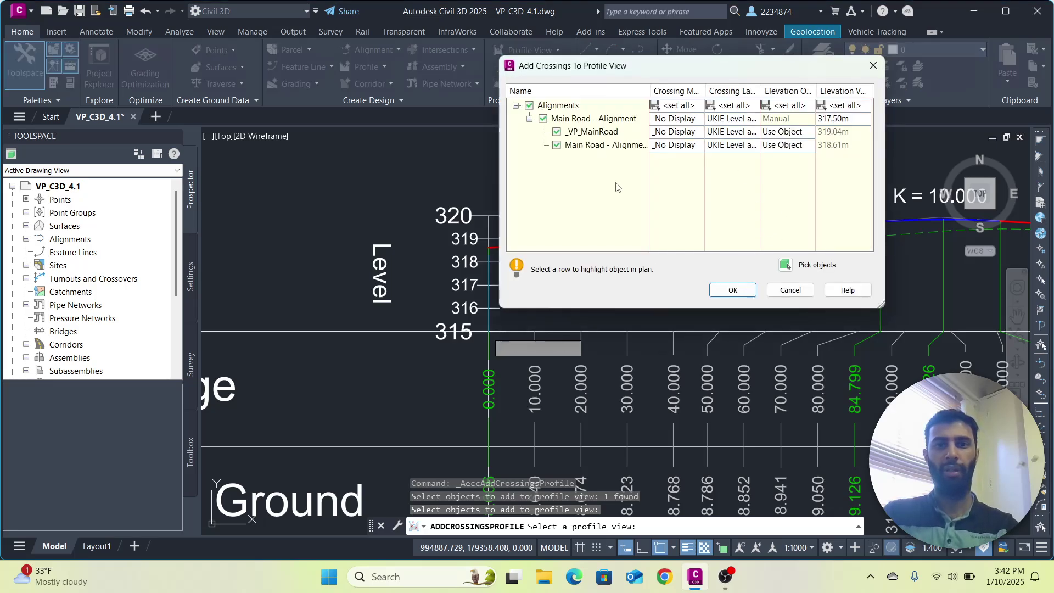
Step: Set the crossing label style to <none> for all the listed alignments and profiles
left_click(732, 106)
left_click(529, 276)
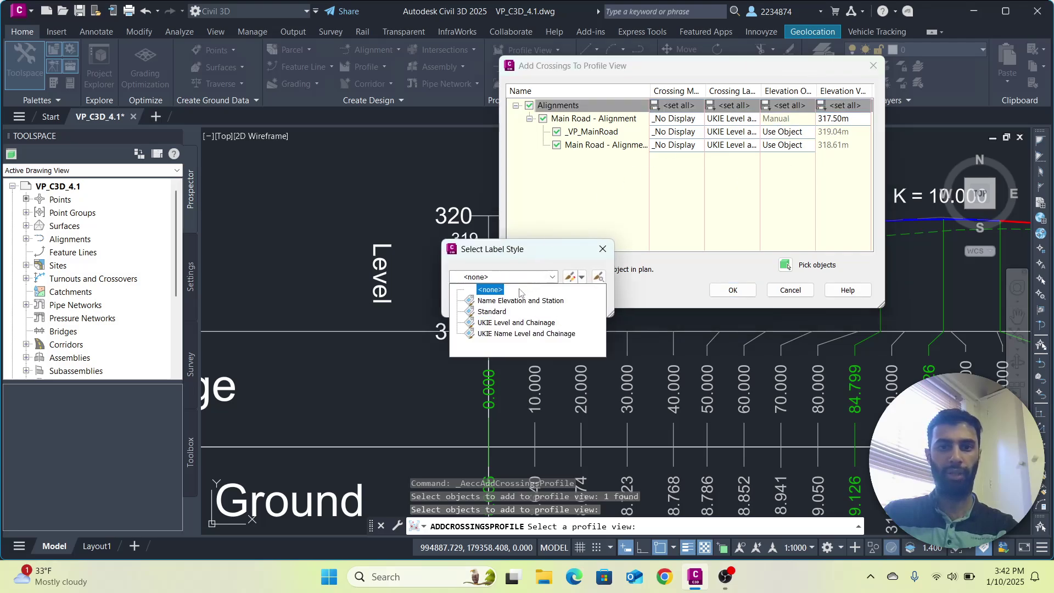
left_click(503, 294)
left_click(472, 302)
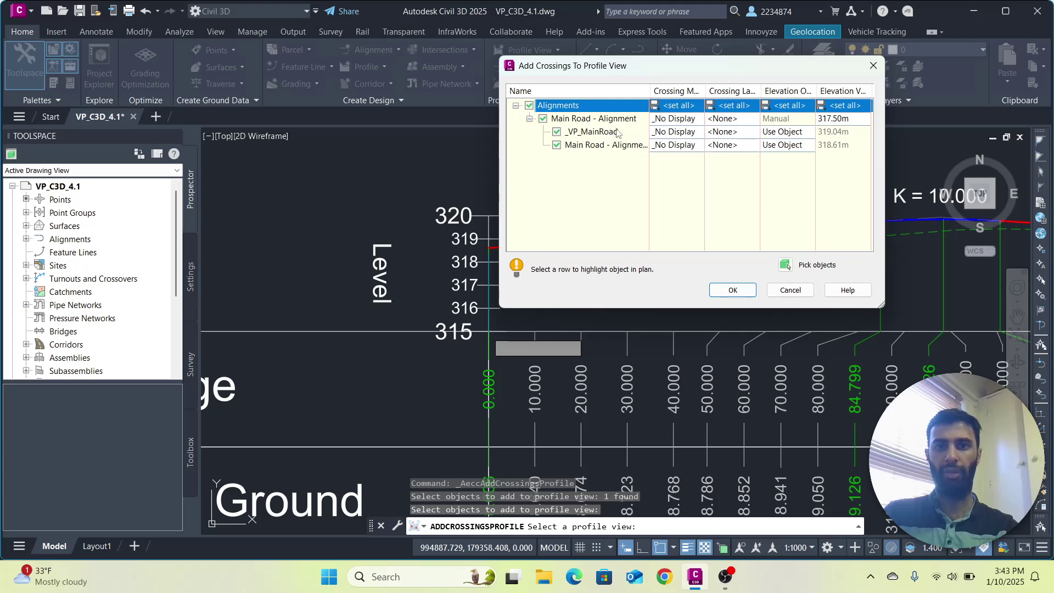
Step: Set the crossing marker style of the _VP_MainRoad profile to XCross
left_click(695, 131)
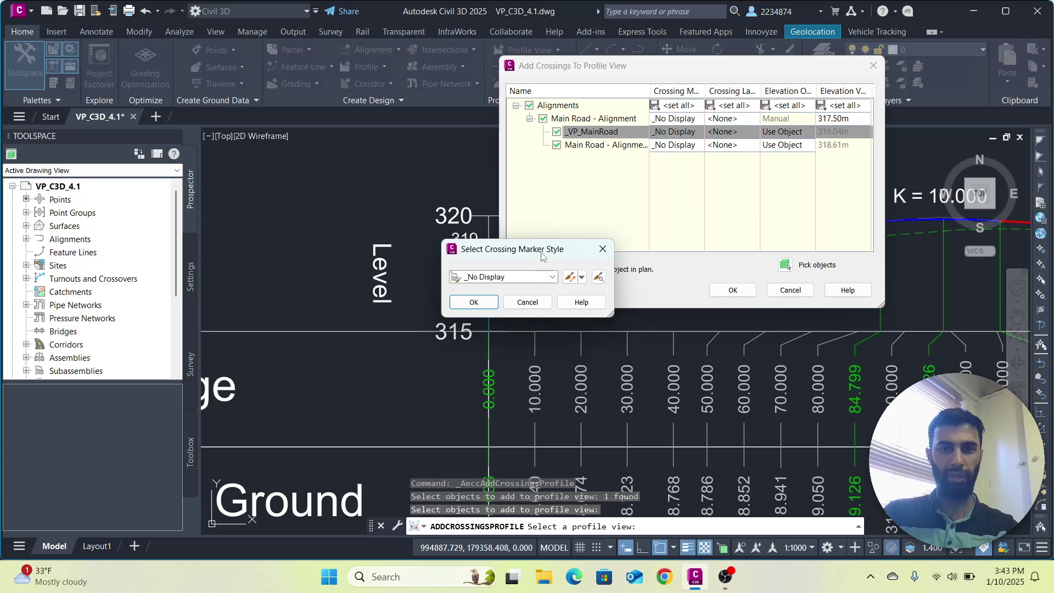
left_click_drag(541, 256, 508, 191)
left_click(510, 211)
scroll(495, 287, "down", 3)
scroll(496, 286, "down", 4)
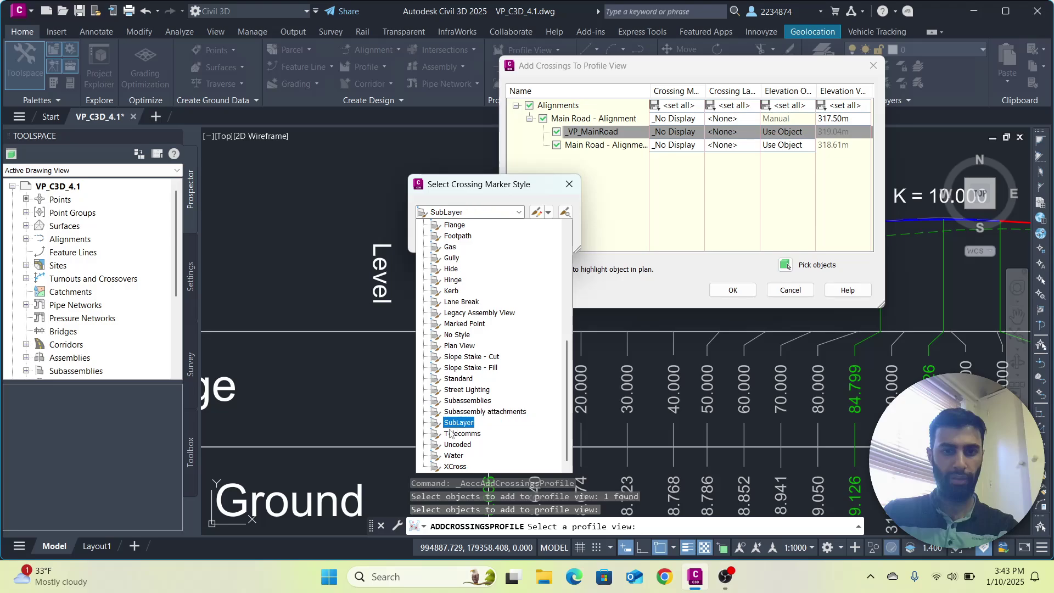
left_click(455, 466)
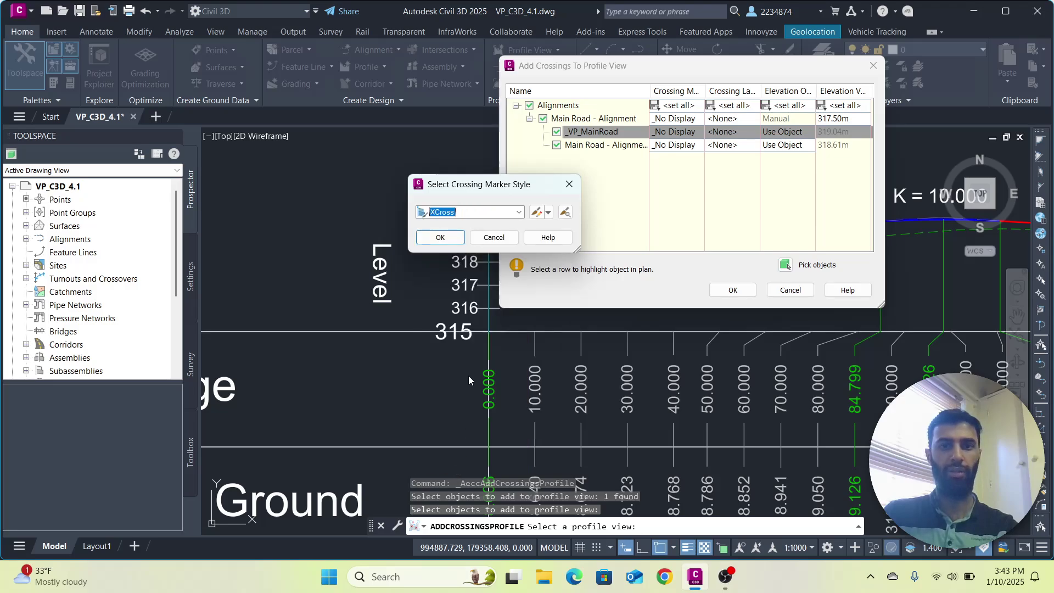
left_click(440, 238)
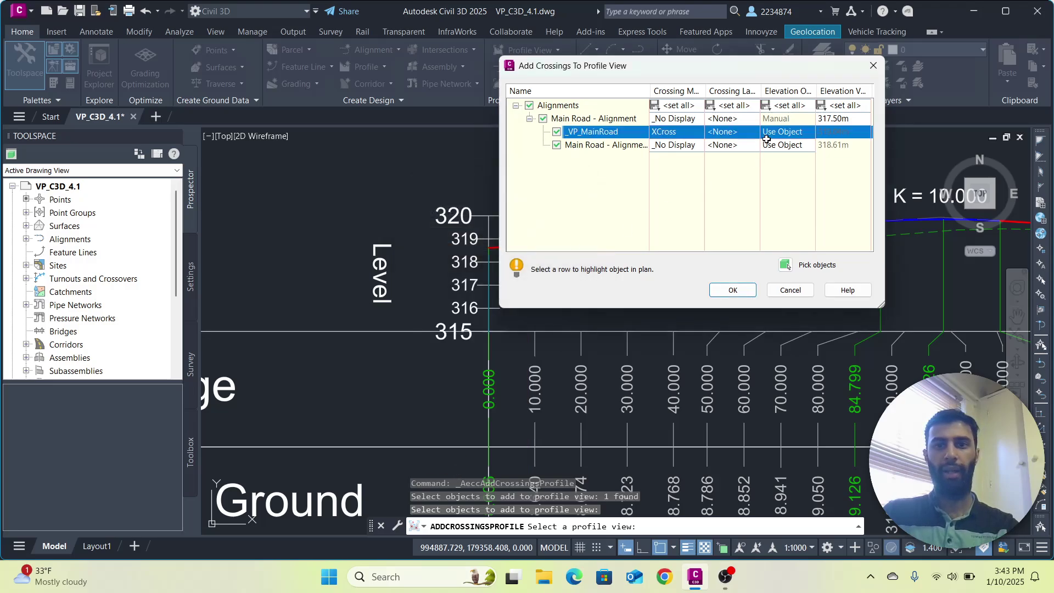
Step: Set the _VP_MainRoad crossing label style to UKIE Name Level and Chainage and add the crossing with the other main road profile excluded
left_click(731, 133)
left_click(517, 212)
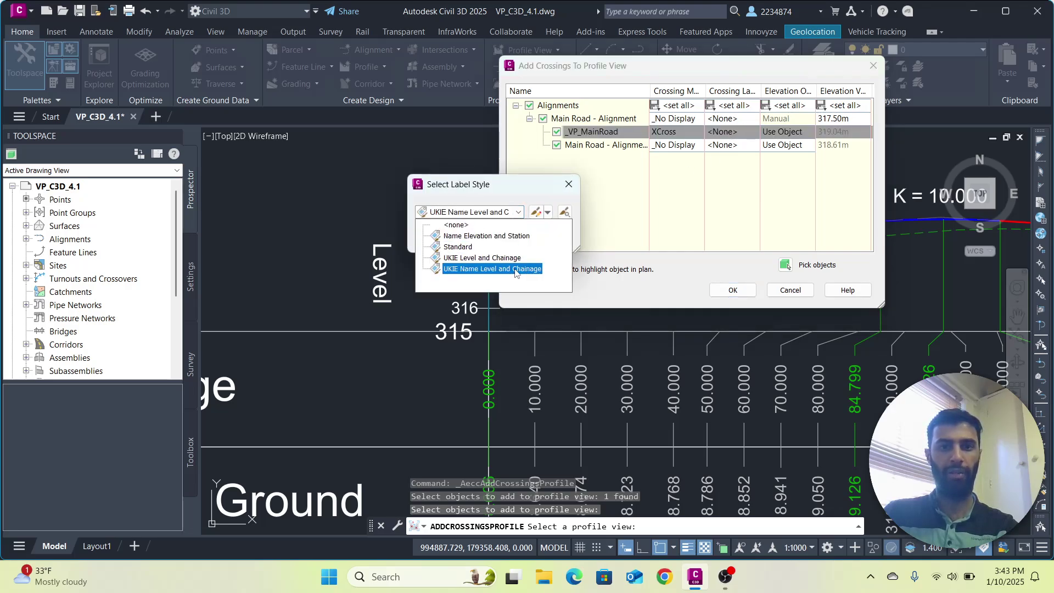
left_click(492, 269)
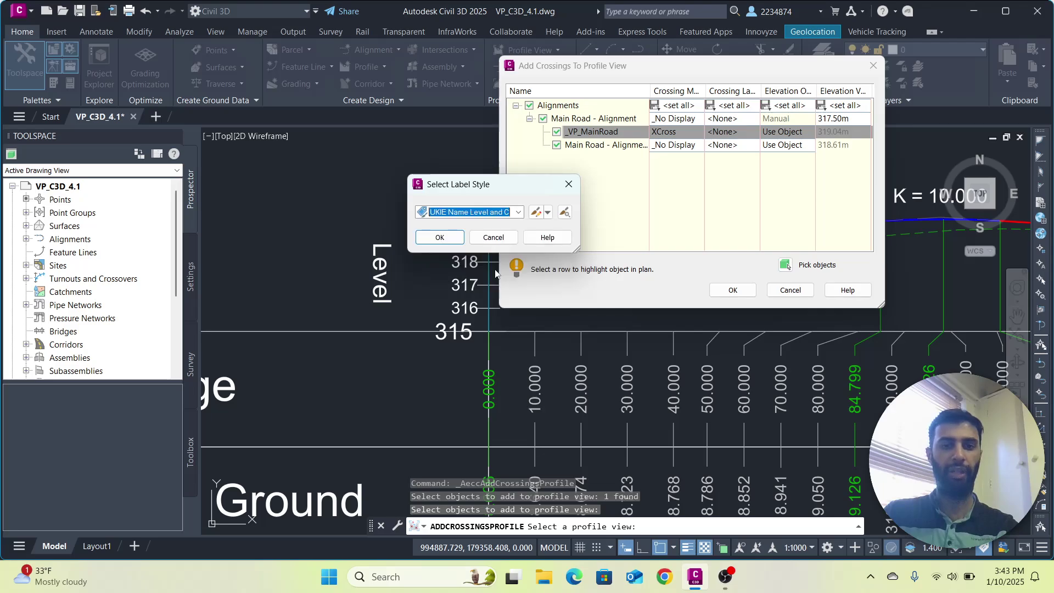
left_click(438, 239)
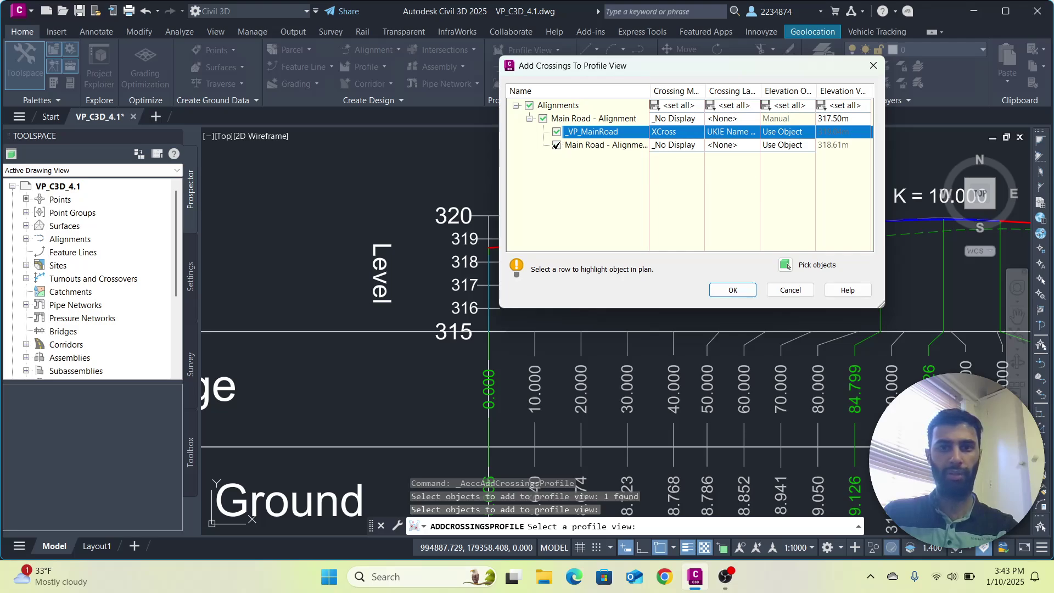
left_click(556, 145)
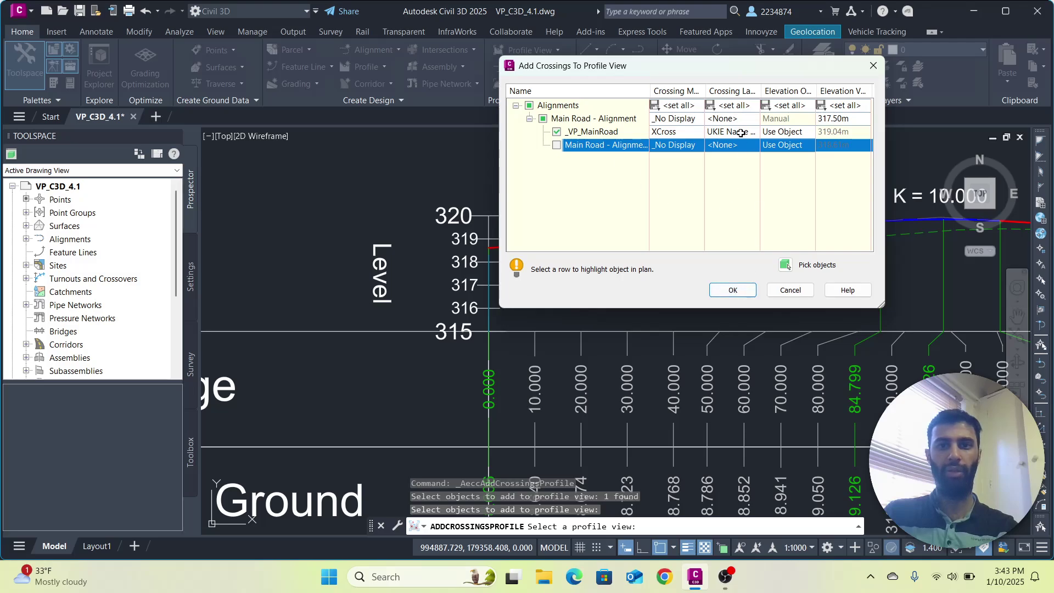
left_click(740, 289)
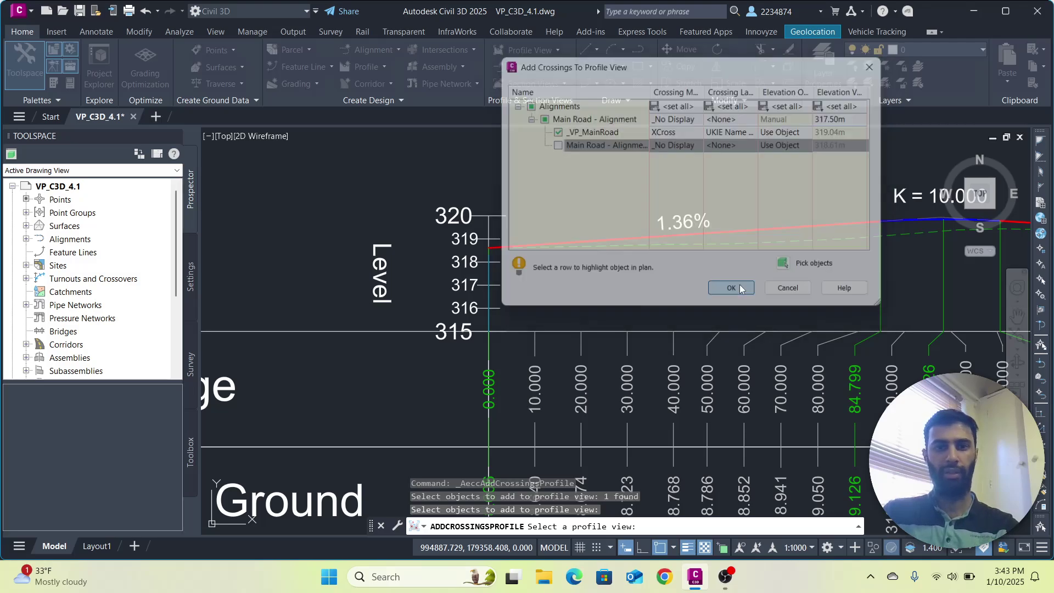
Step: Examine the main road's crossing marker and label at chainage 0.000 of the side road longsection
scroll(503, 247, "up", 4)
scroll(503, 247, "up", 2)
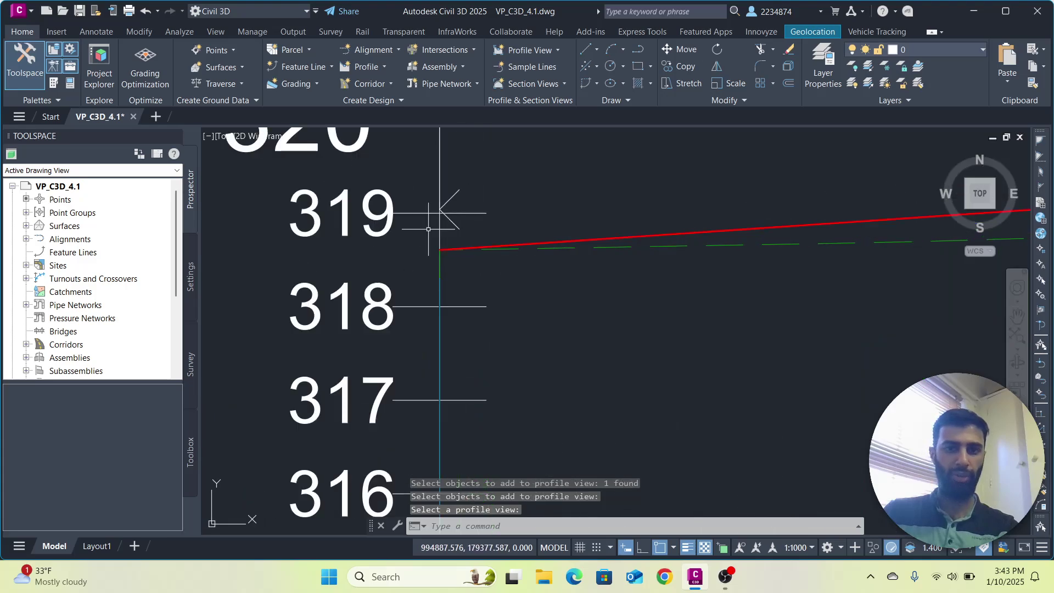
scroll(488, 230, "down", 2)
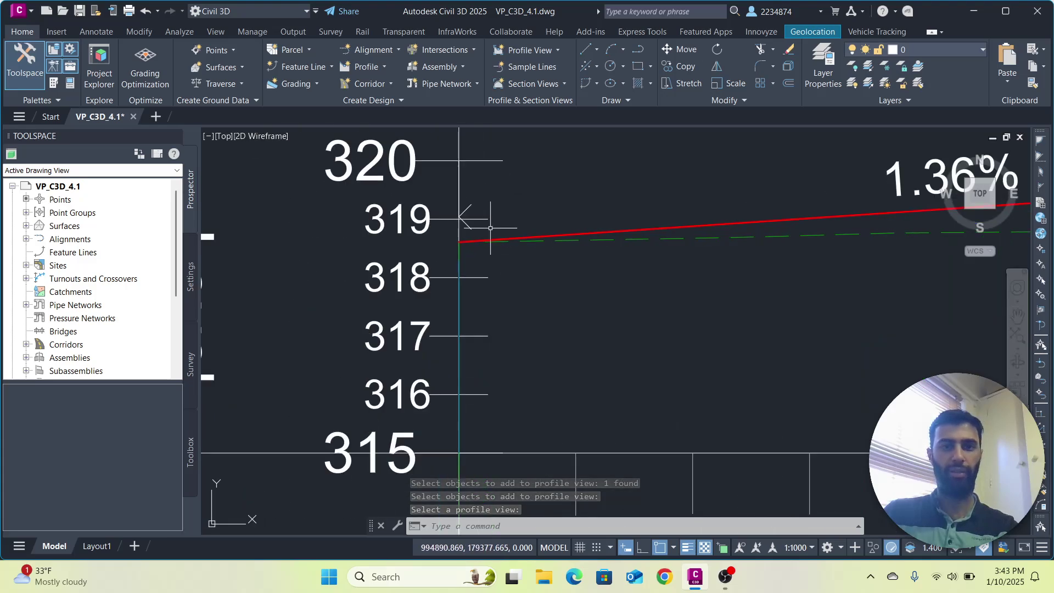
scroll(472, 198, "down", 1)
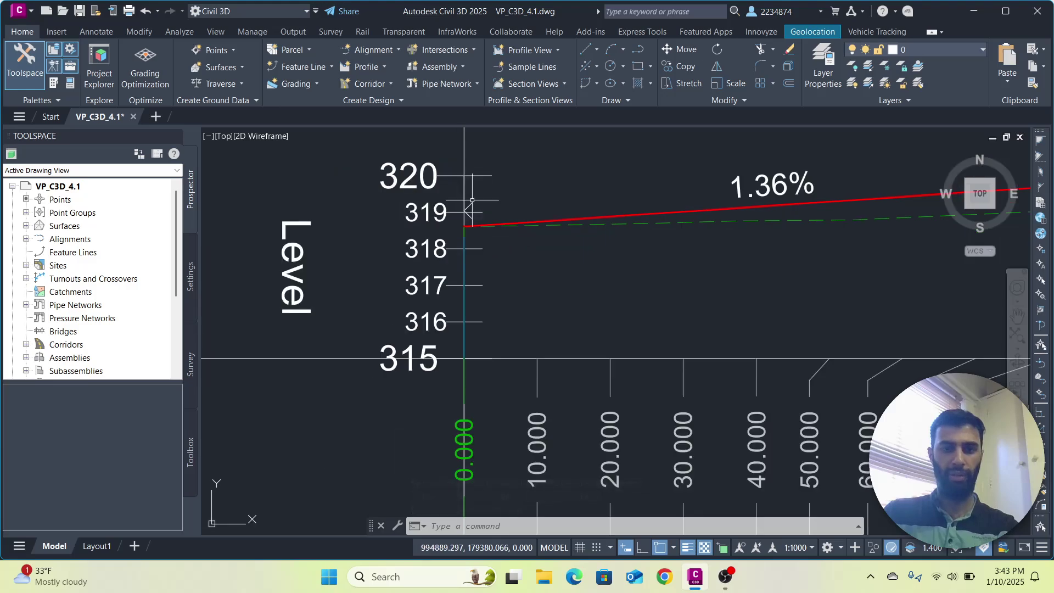
scroll(462, 352, "down", 1)
scroll(487, 425, "up", 1)
middle_click_drag(485, 414, 498, 280)
scroll(462, 283, "down", 4)
scroll(463, 281, "up", 4)
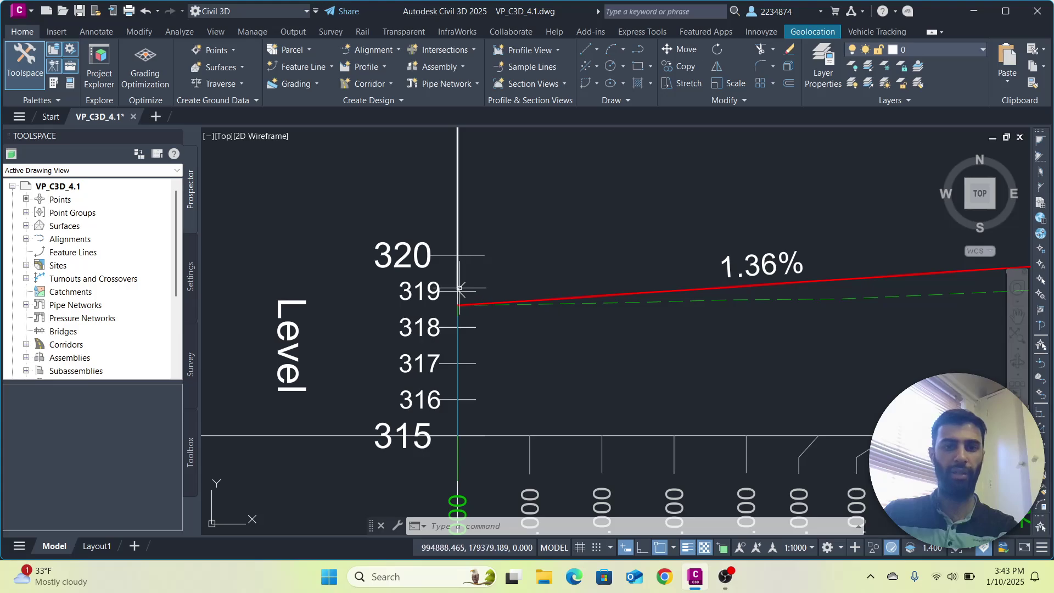
scroll(503, 281, "down", 2)
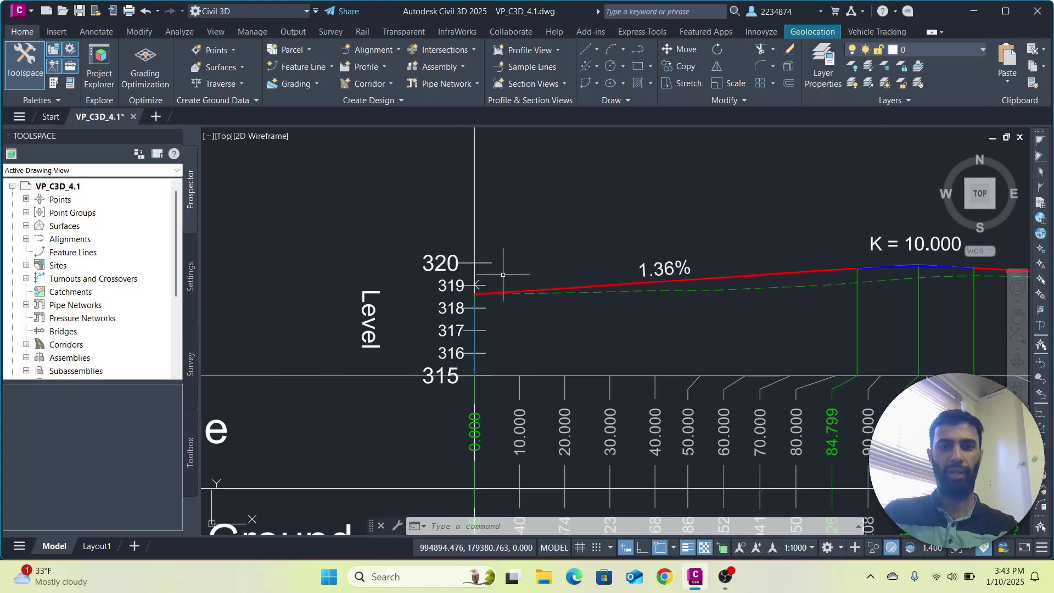
scroll(503, 281, "down", 2)
scroll(549, 269, "down", 1)
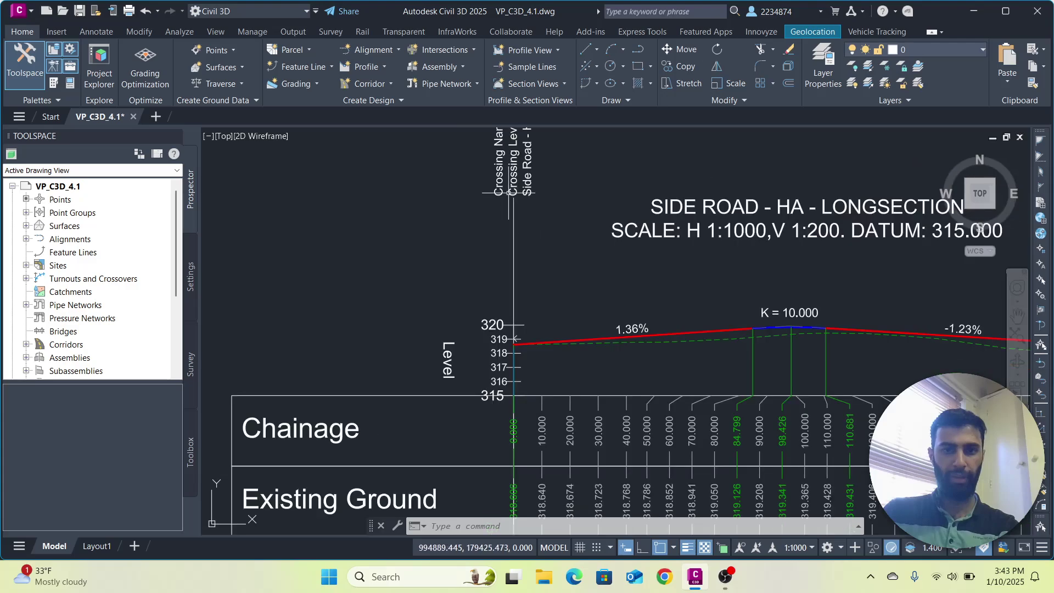
Step: Move the crossing label away from the level axis to clear space above and left of its marker
scroll(527, 333, "up", 3)
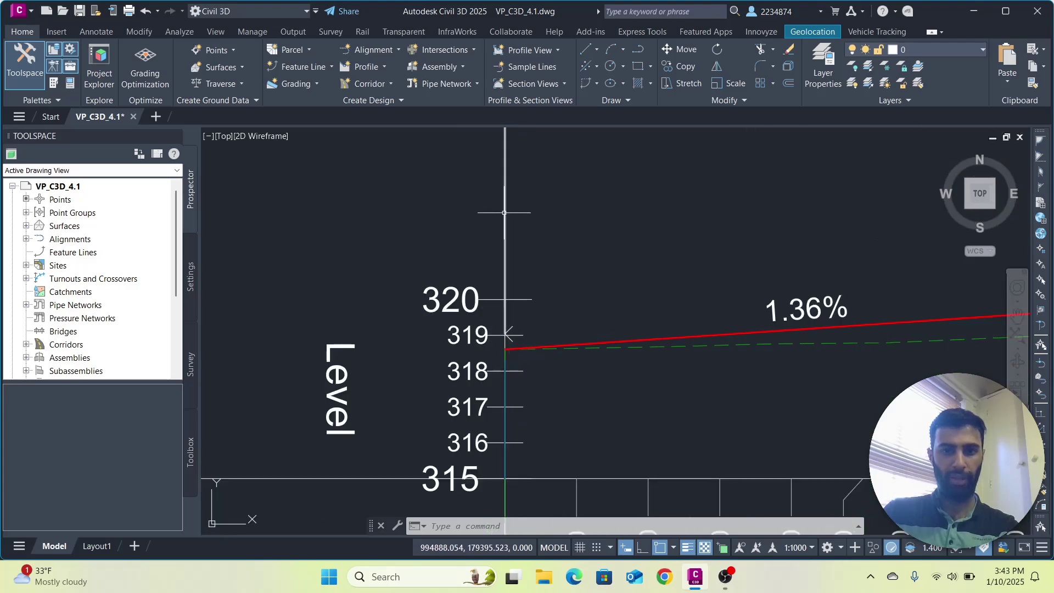
left_click(506, 331)
left_click(505, 333)
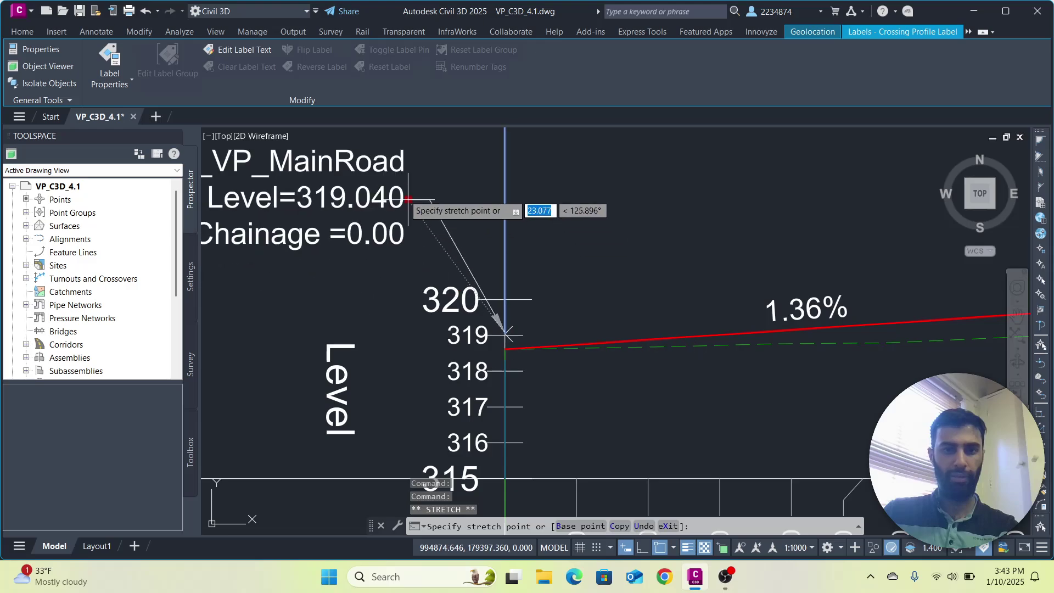
scroll(659, 268, "down", 3)
left_click(588, 232)
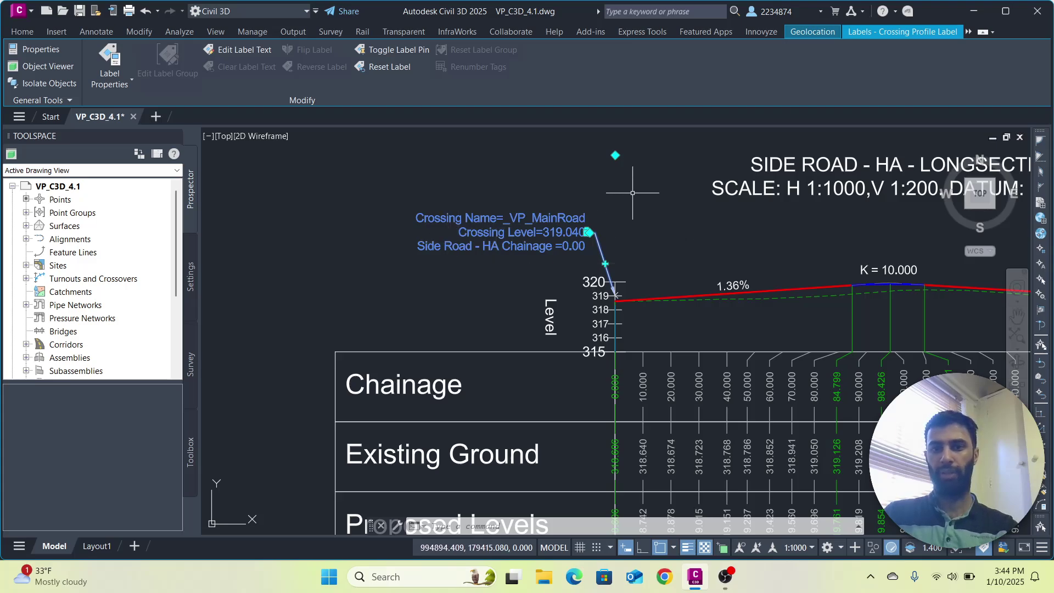
Step: Examine the side road longsection with its crossing label and the junction of the two alignments in plan
scroll(755, 311, "down", 2)
scroll(756, 310, "up", 3)
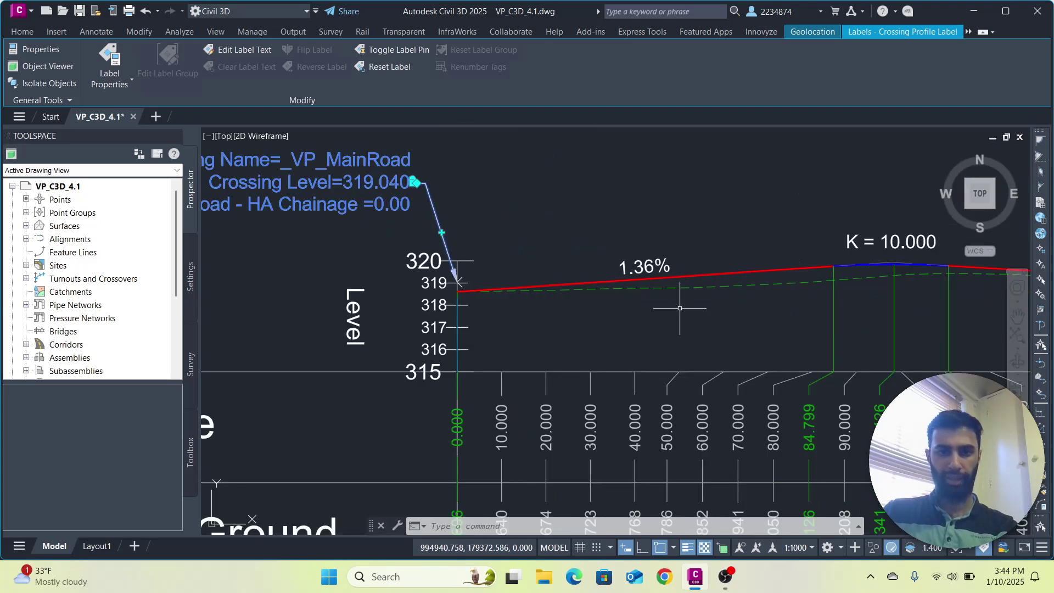
scroll(509, 260, "down", 3)
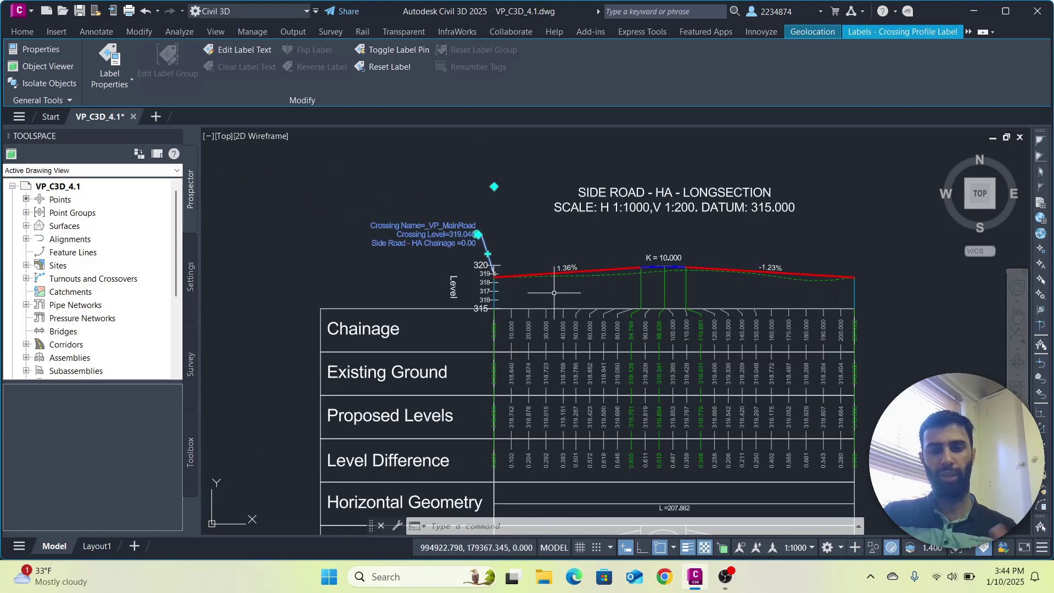
scroll(567, 287, "down", 2)
middle_click_drag(567, 288, 703, 59)
scroll(431, 265, "down", 4)
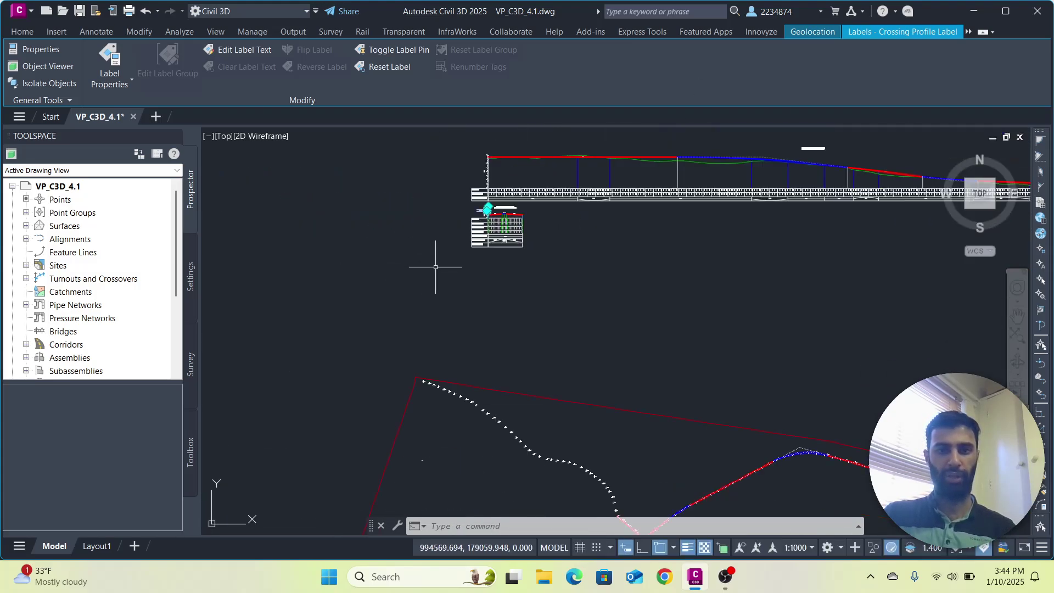
scroll(591, 438, "up", 2)
scroll(591, 438, "up", 3)
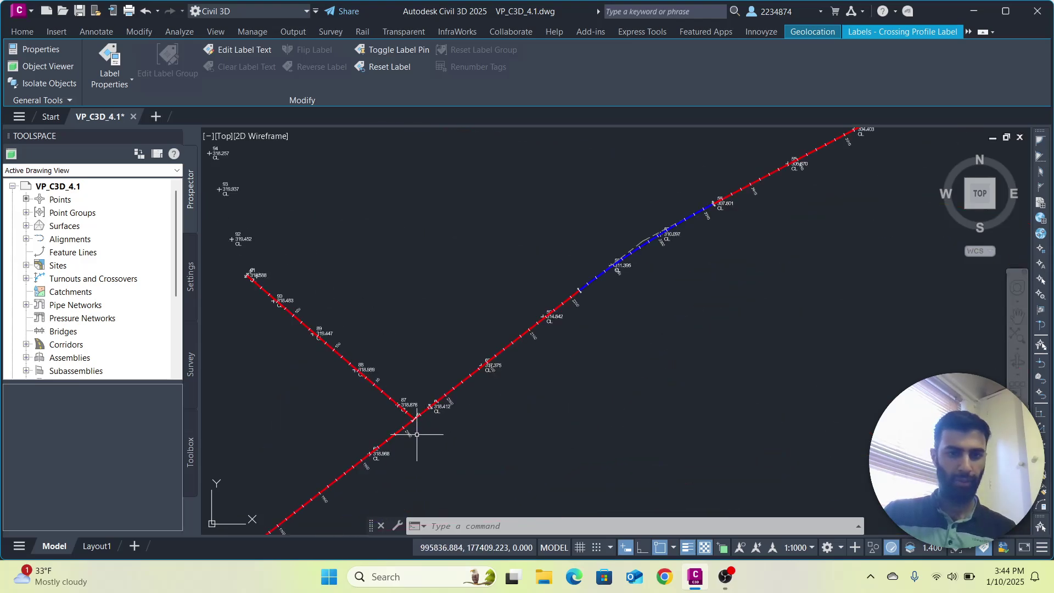
scroll(426, 409, "up", 1)
scroll(428, 152, "down", 4)
middle_click_drag(448, 173, 560, 341)
scroll(524, 269, "down", 4)
middle_click_drag(476, 242, 511, 313)
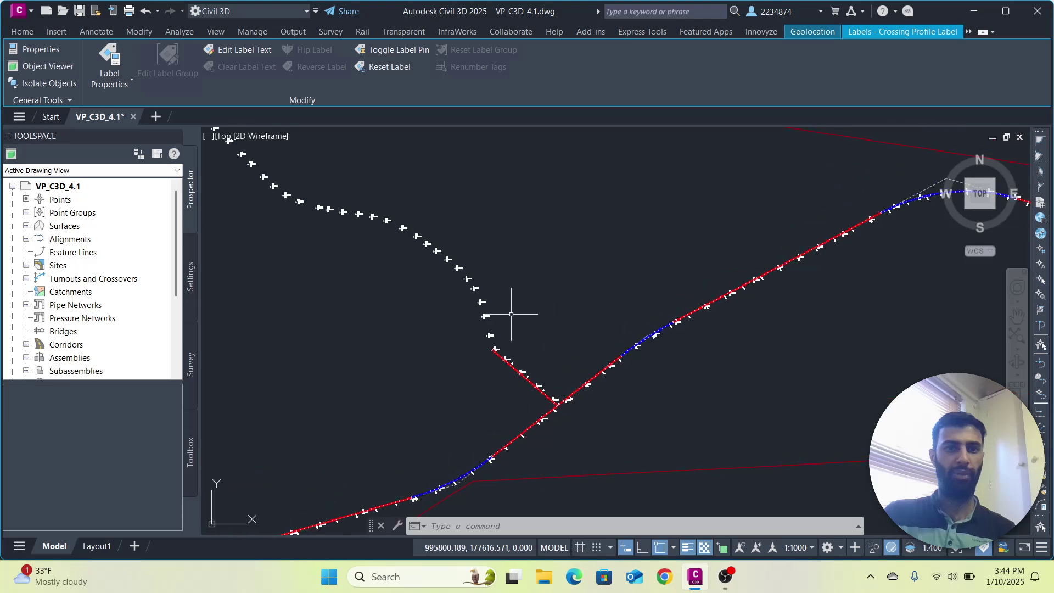
Step: Split the drawing area into the Three: Right viewport configuration
left_click(208, 136)
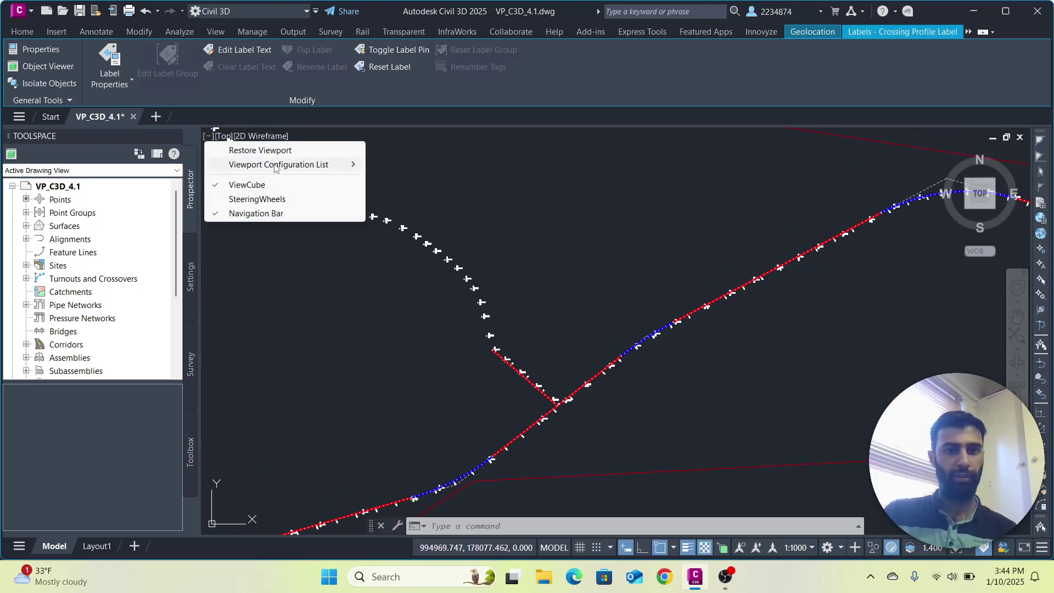
mouse_move(278, 165)
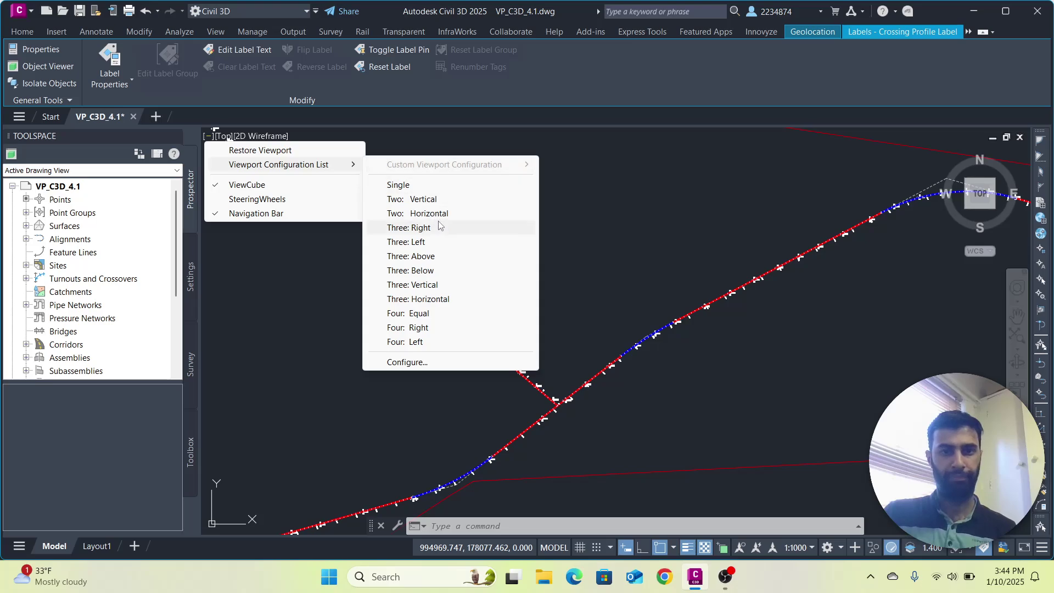
left_click(439, 227)
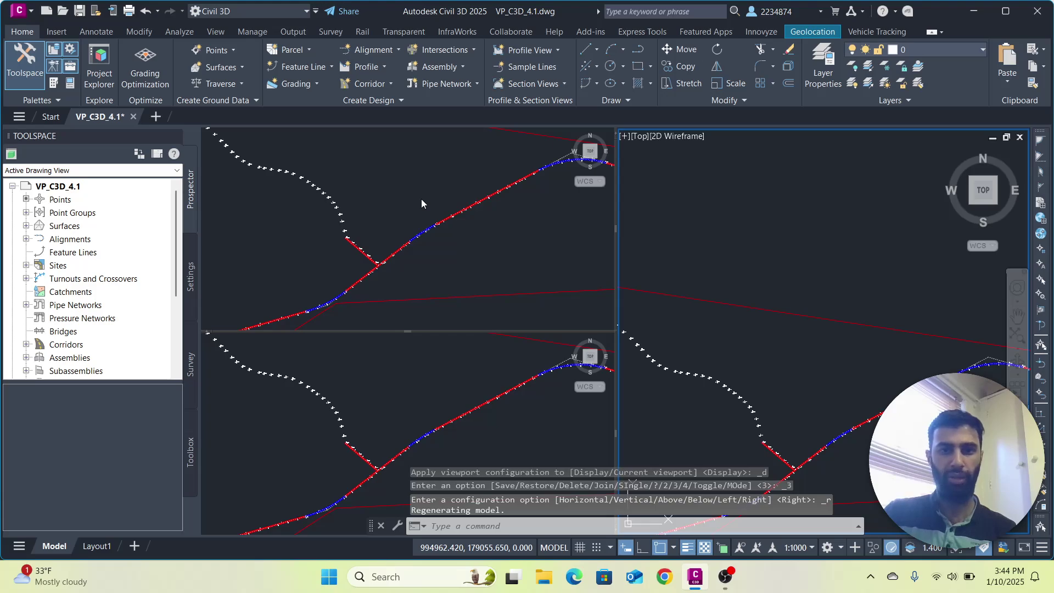
Step: Show the start of the main road longsection in the upper small viewport
left_click(389, 174)
scroll(388, 170, "down", 6)
scroll(388, 171, "down", 1)
middle_click_drag(387, 171, 388, 285)
scroll(363, 227, "up", 5)
middle_click_drag(302, 237, 482, 271)
scroll(294, 237, "up", 2)
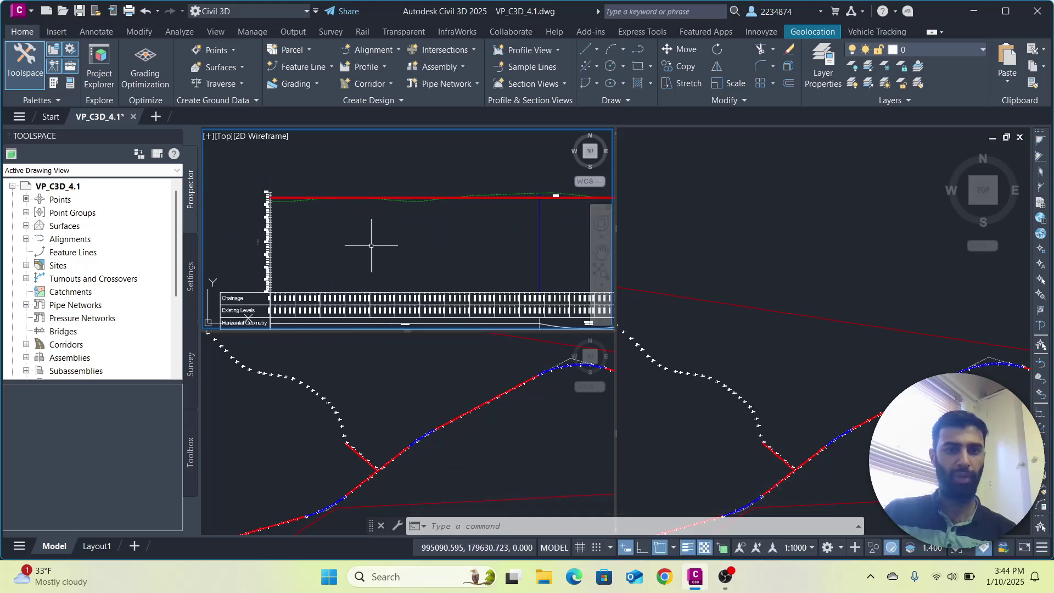
scroll(370, 238, "down", 2)
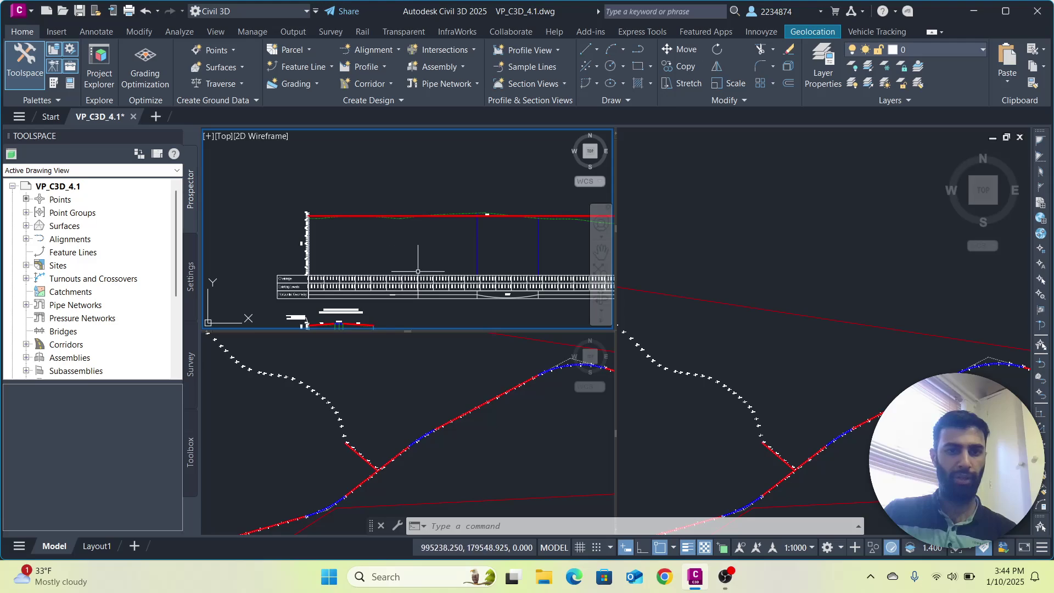
middle_click_drag(411, 245, 326, 272)
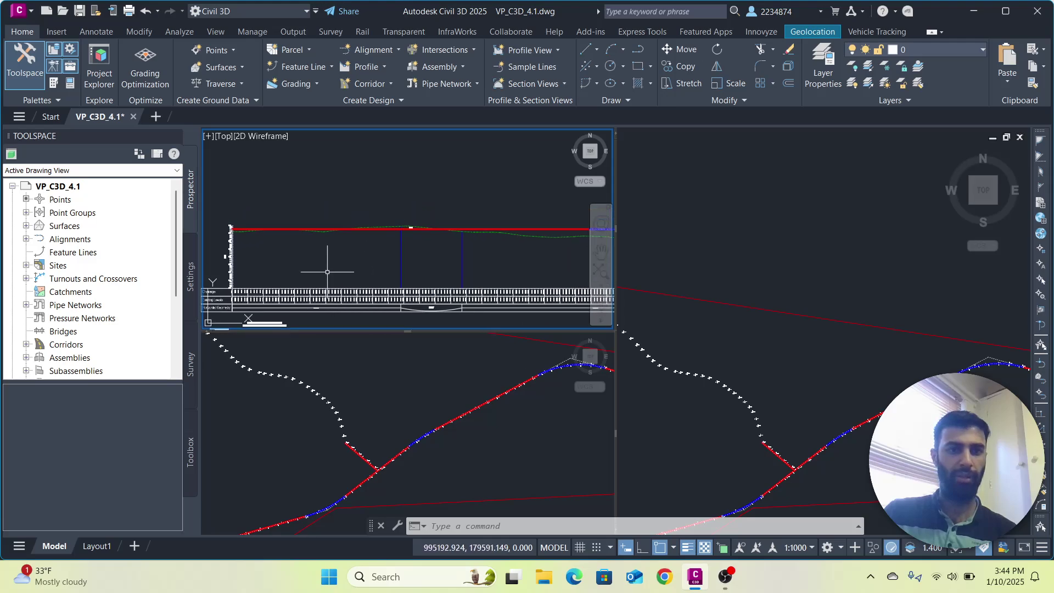
Step: Frame the start of the side road longsection, including the main road crossing label, in the lower small viewport
left_click(420, 409)
scroll(403, 416, "up", 4)
middle_click_drag(357, 391, 400, 467)
scroll(380, 446, "down", 5)
middle_click_drag(345, 373, 367, 456)
scroll(355, 424, "up", 3)
middle_click_drag(302, 413, 323, 435)
scroll(349, 395, "up", 6)
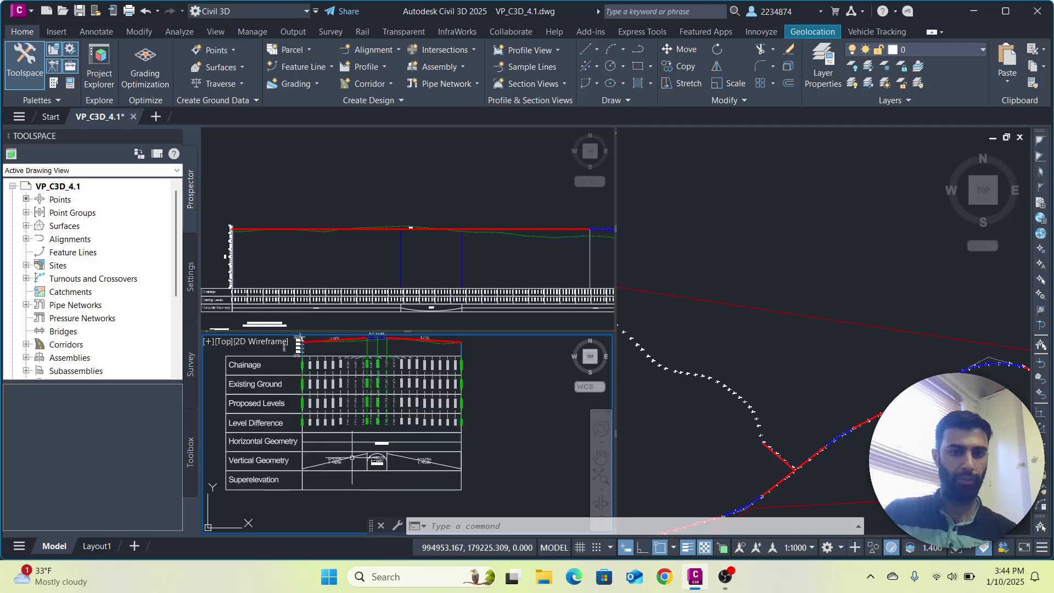
scroll(349, 396, "up", 2)
middle_click_drag(320, 383, 427, 418)
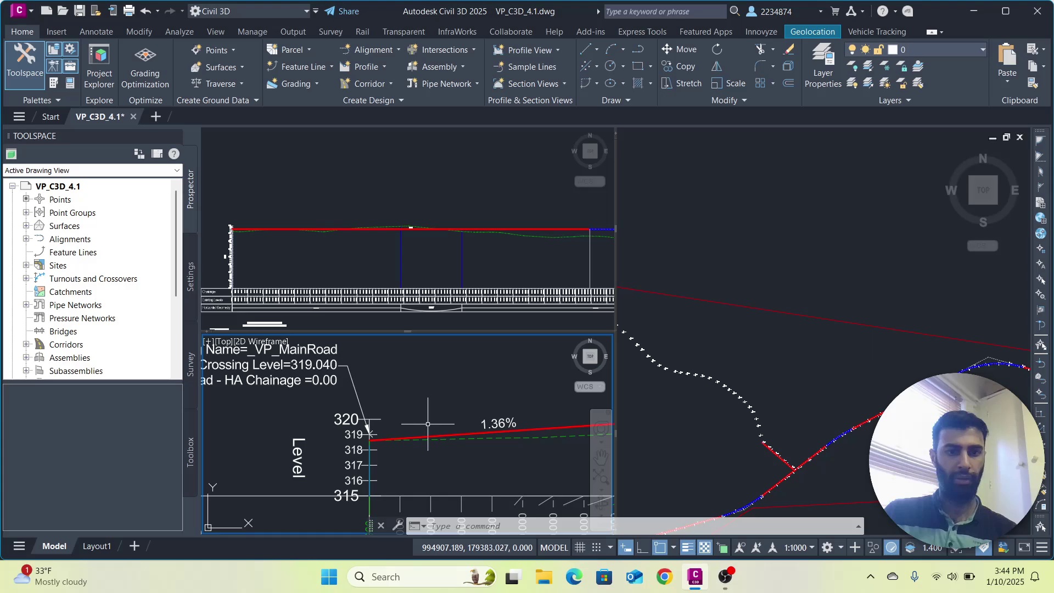
scroll(404, 472, "up", 2)
middle_click_drag(382, 468, 460, 488)
scroll(496, 493, "down", 2)
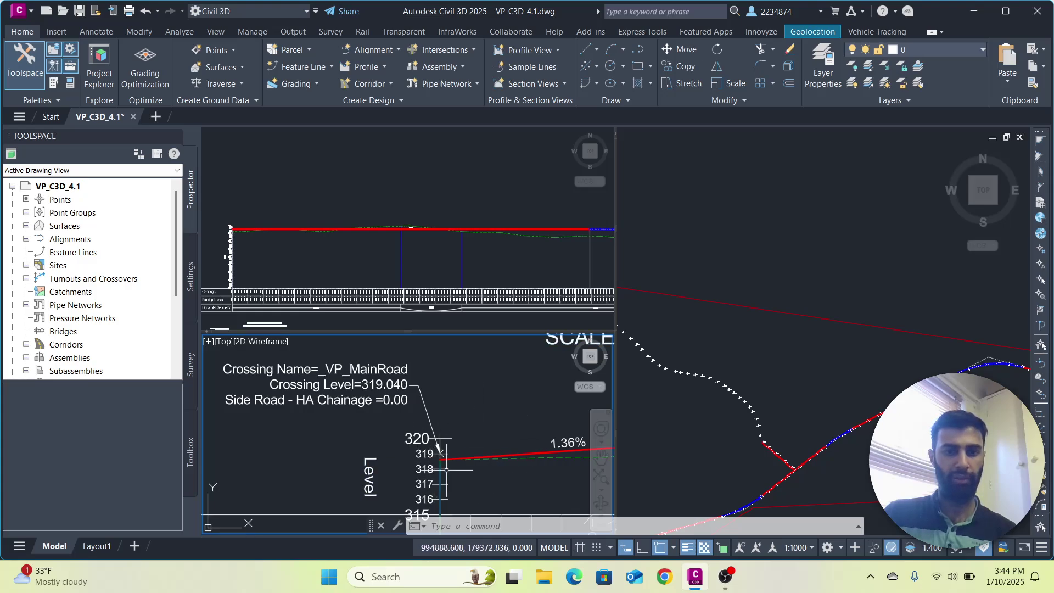
scroll(463, 475, "up", 2)
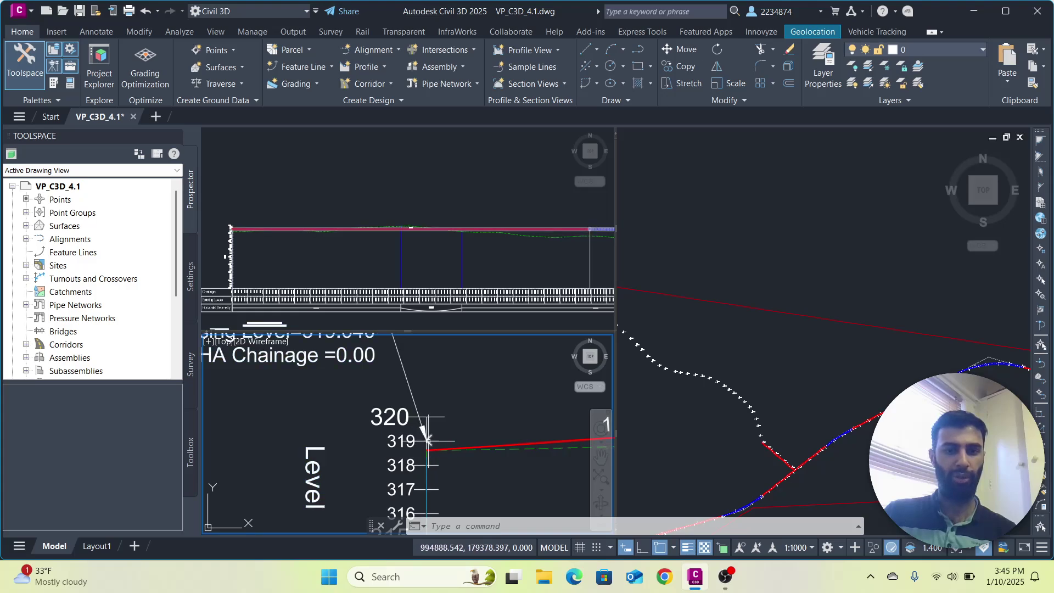
scroll(432, 461, "down", 1)
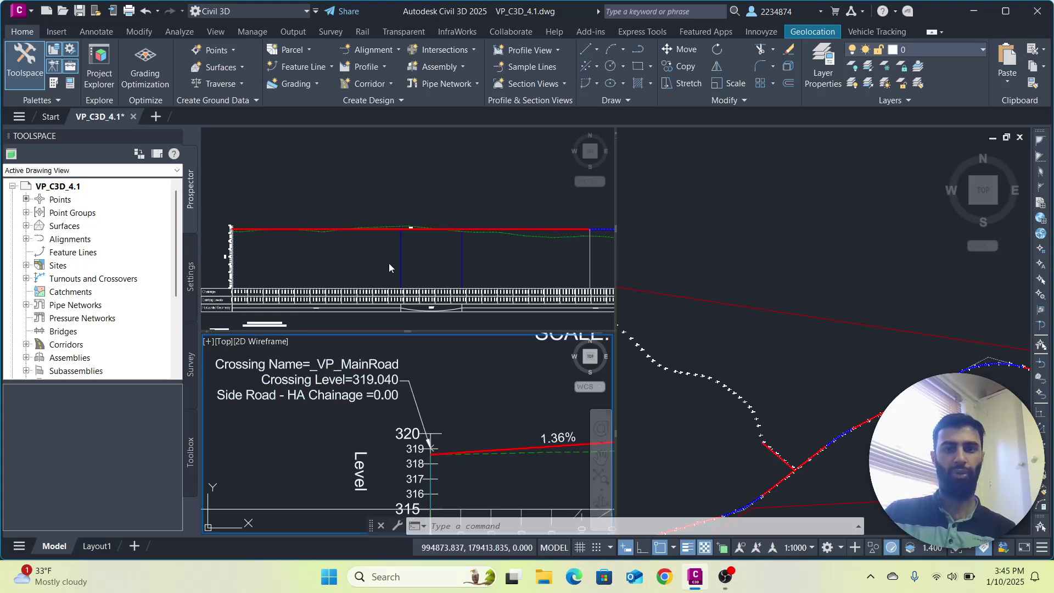
Step: Start a new intersection at the point where the side road alignment meets the main road alignment in plan
left_click(801, 483)
scroll(803, 494, "up", 6)
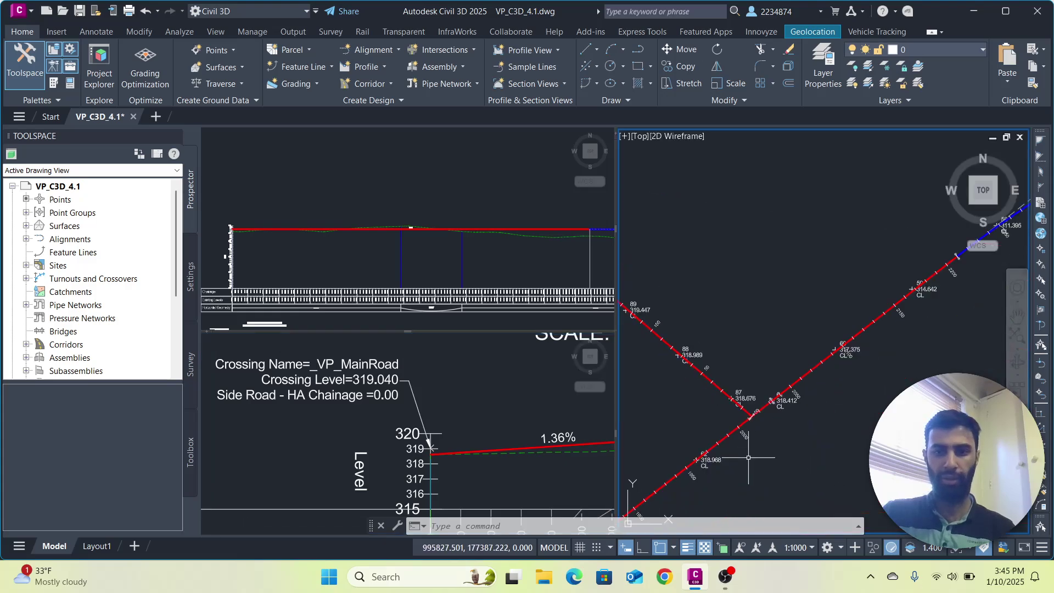
scroll(761, 371, "up", 3)
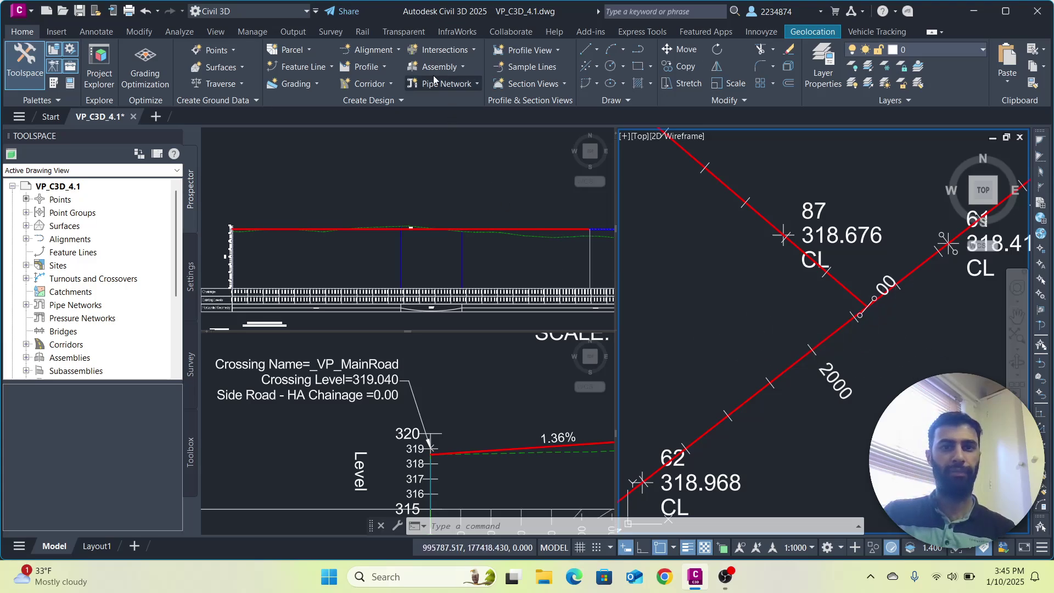
left_click(462, 50)
left_click(467, 72)
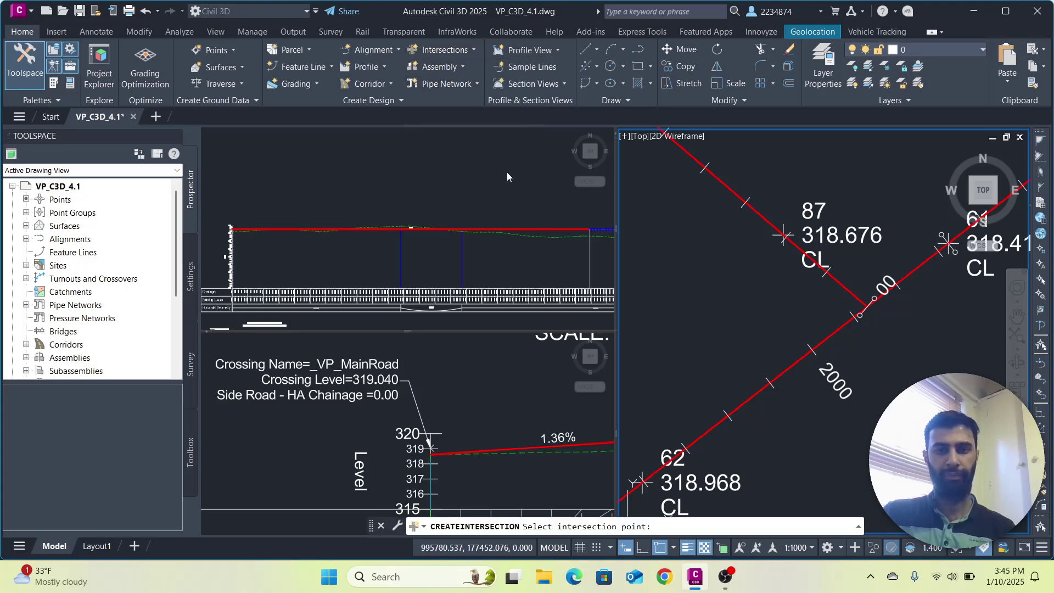
scroll(876, 330, "up", 3)
scroll(876, 331, "up", 4)
scroll(778, 354, "up", 2)
left_click(803, 287)
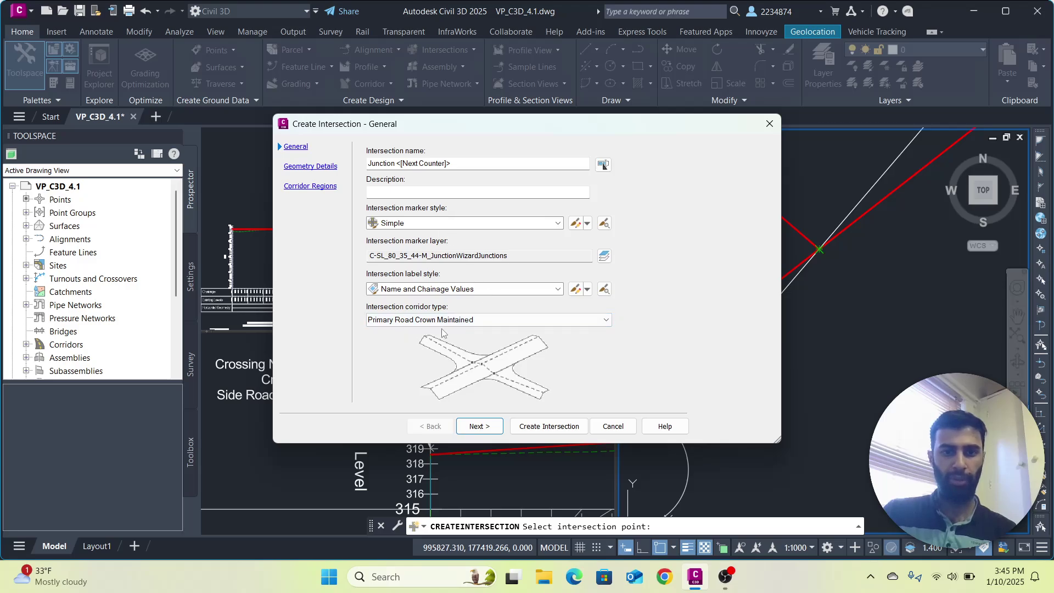
Step: Set the intersection corridor type to Primary Road Crown Maintained and accept the default geometry details
left_click(410, 320)
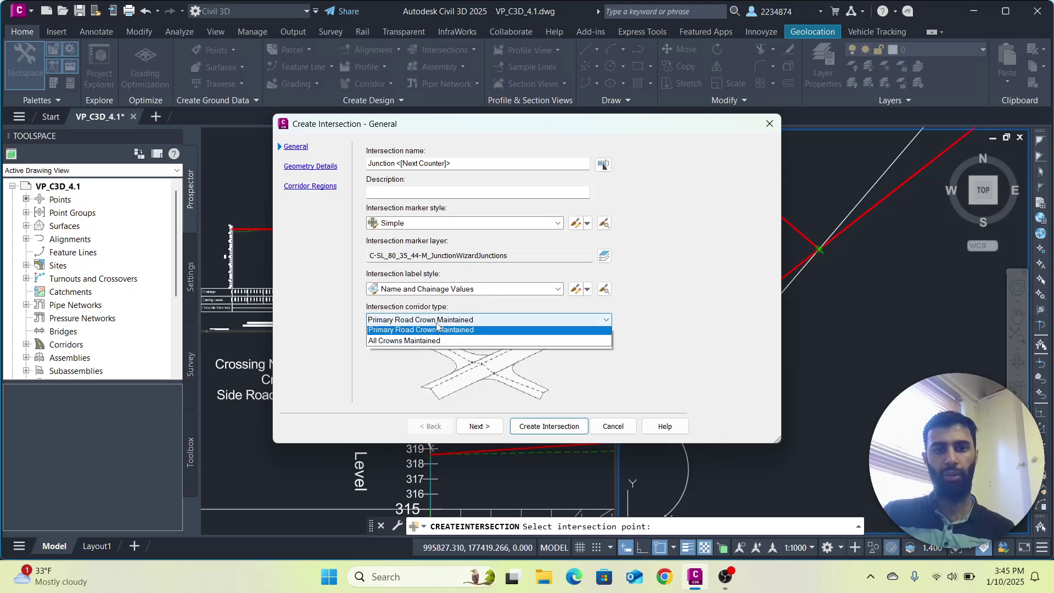
left_click(444, 343)
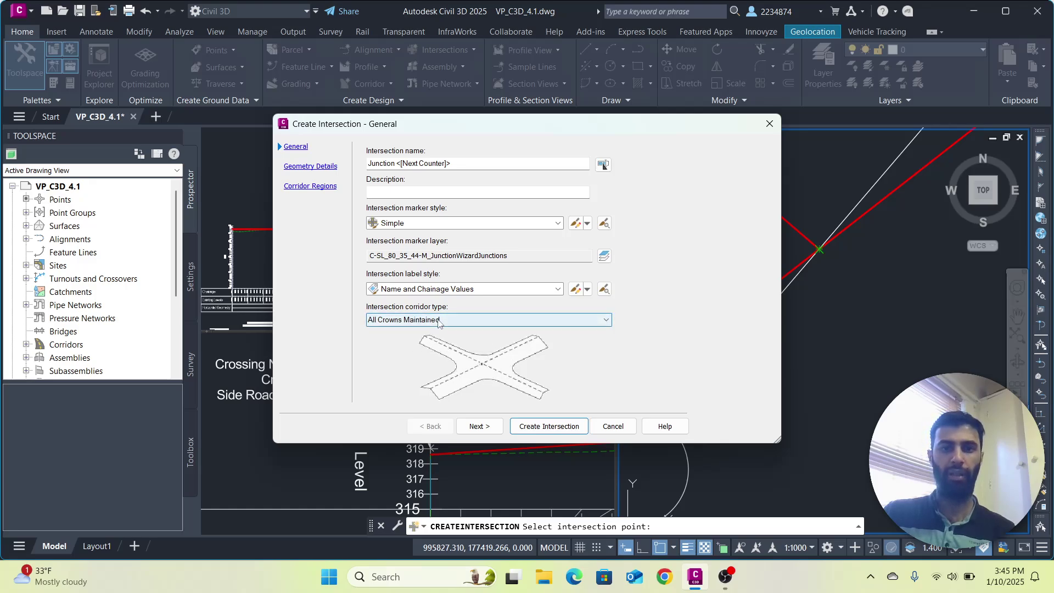
left_click(438, 321)
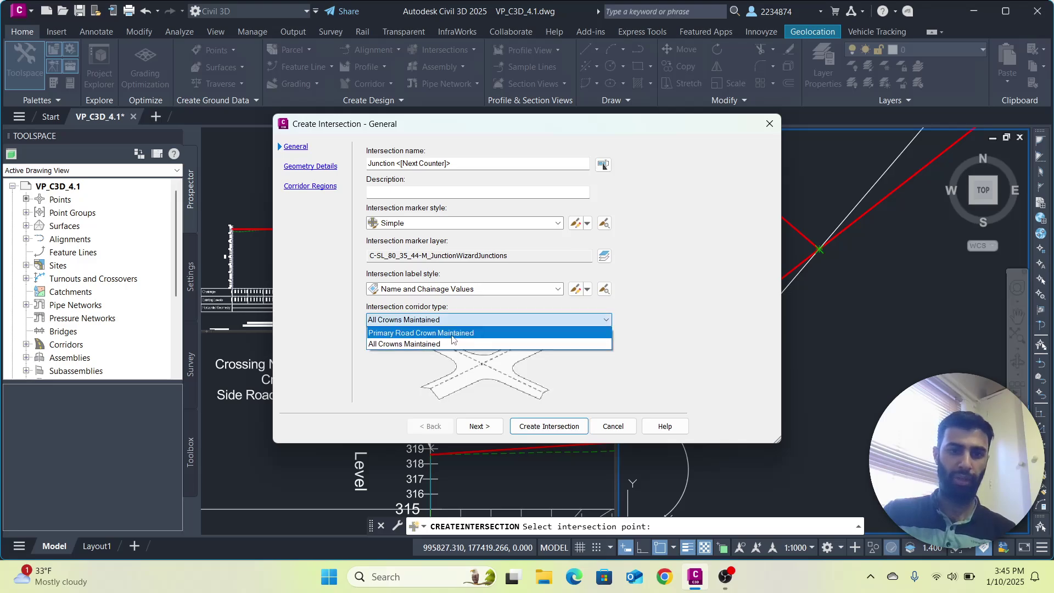
left_click(453, 333)
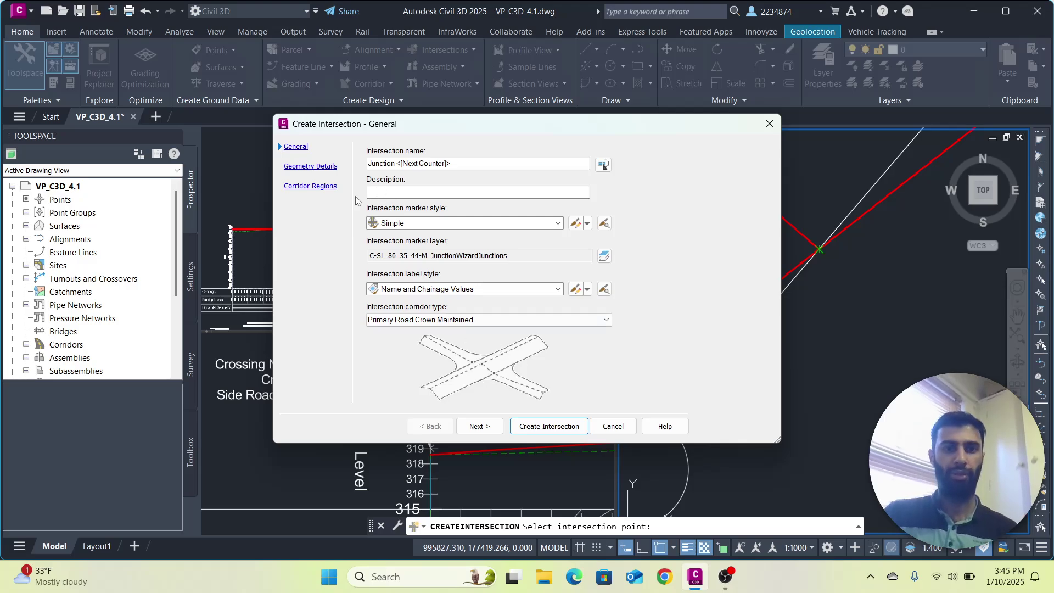
left_click(477, 426)
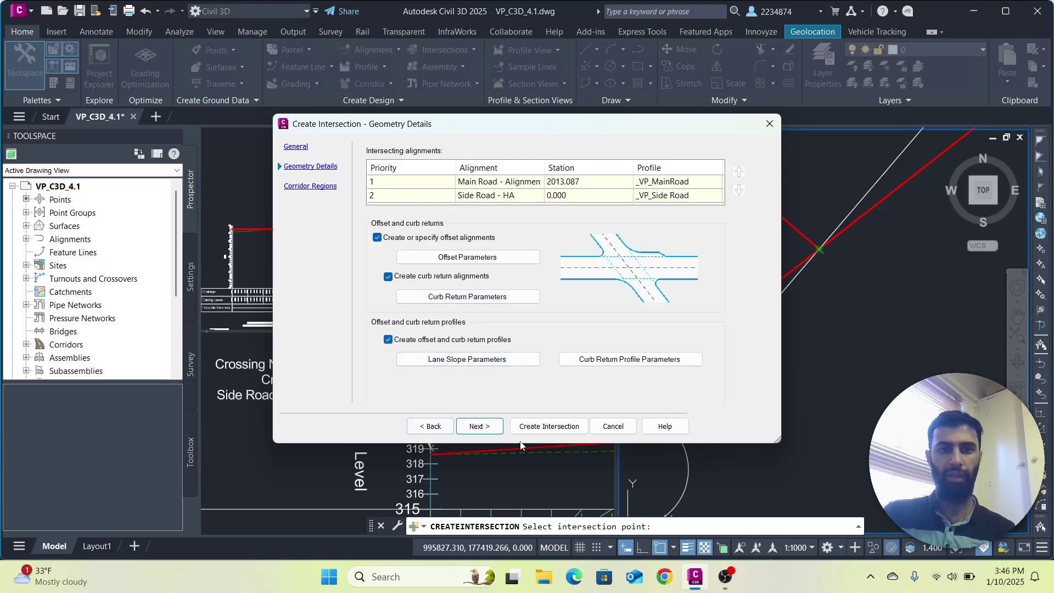
left_click(479, 427)
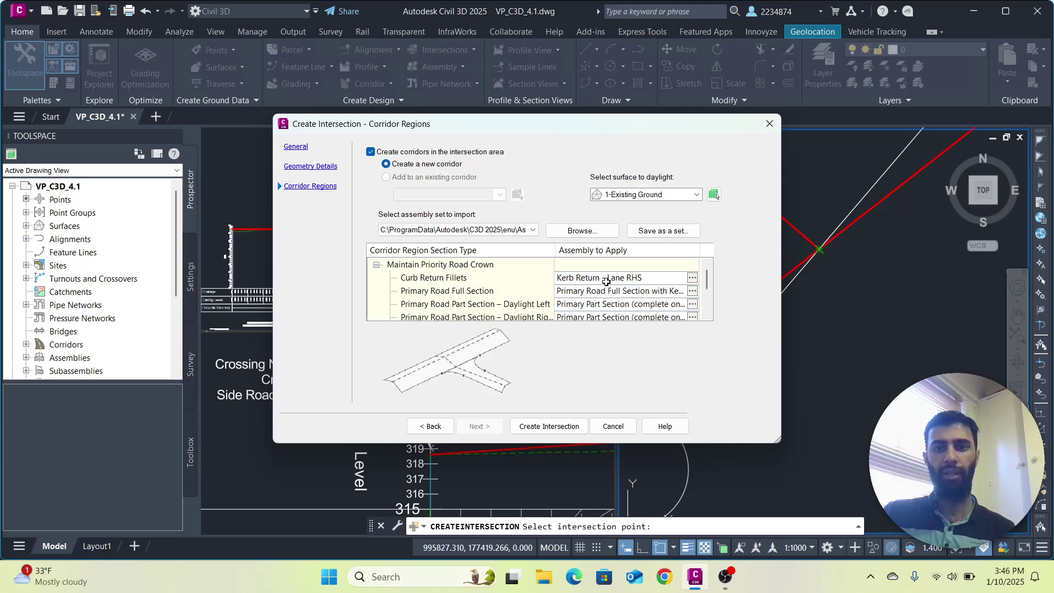
Step: Import the assembly set ESTATE ROAD JUNCTION SET - v2 and create the intersection with a new corridor daylighting to 1-Existing Ground
left_click(582, 230)
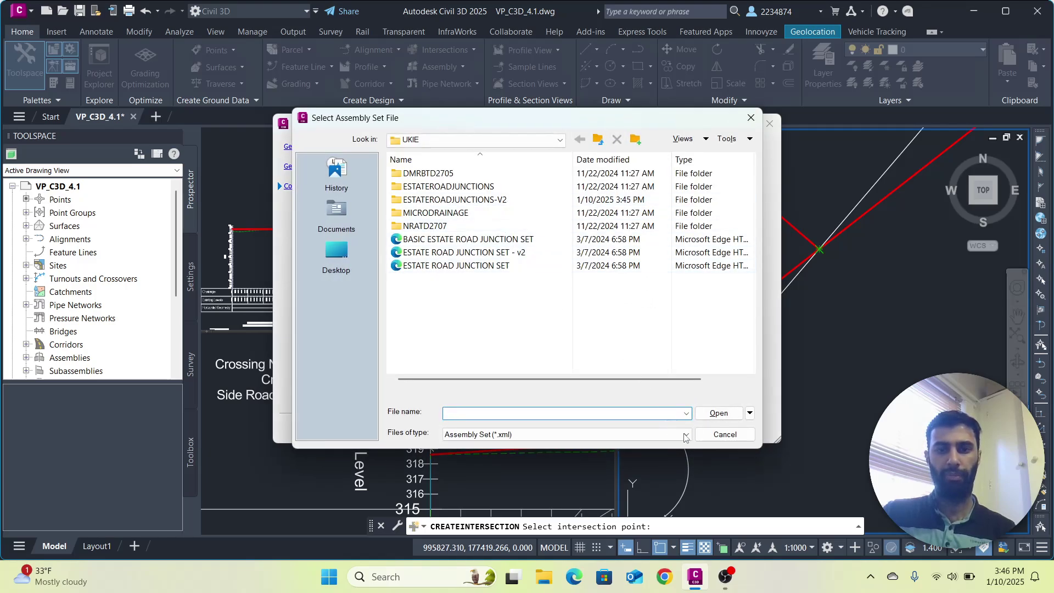
left_click(724, 434)
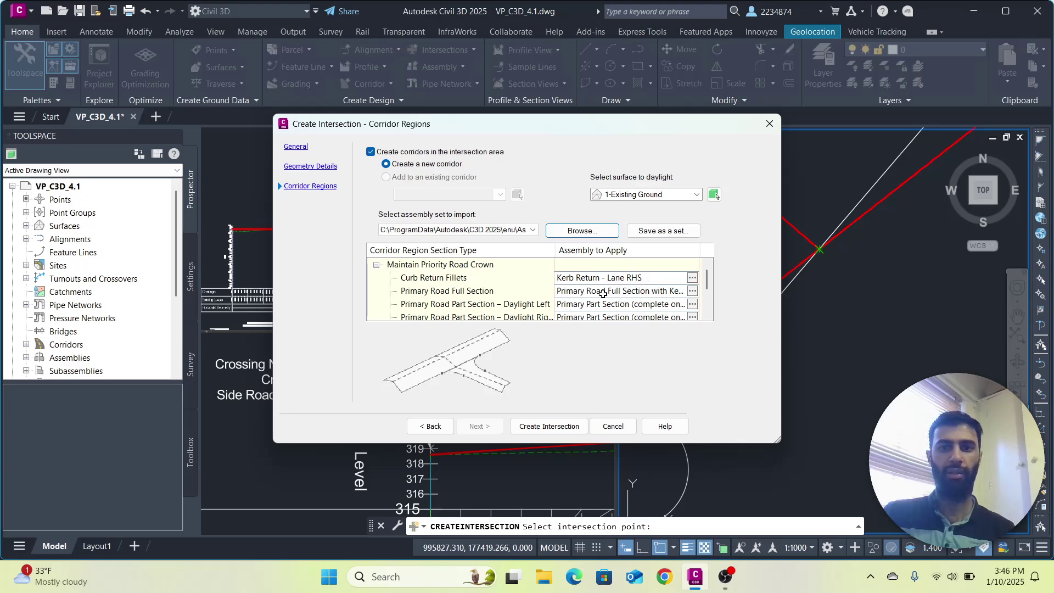
left_click(588, 235)
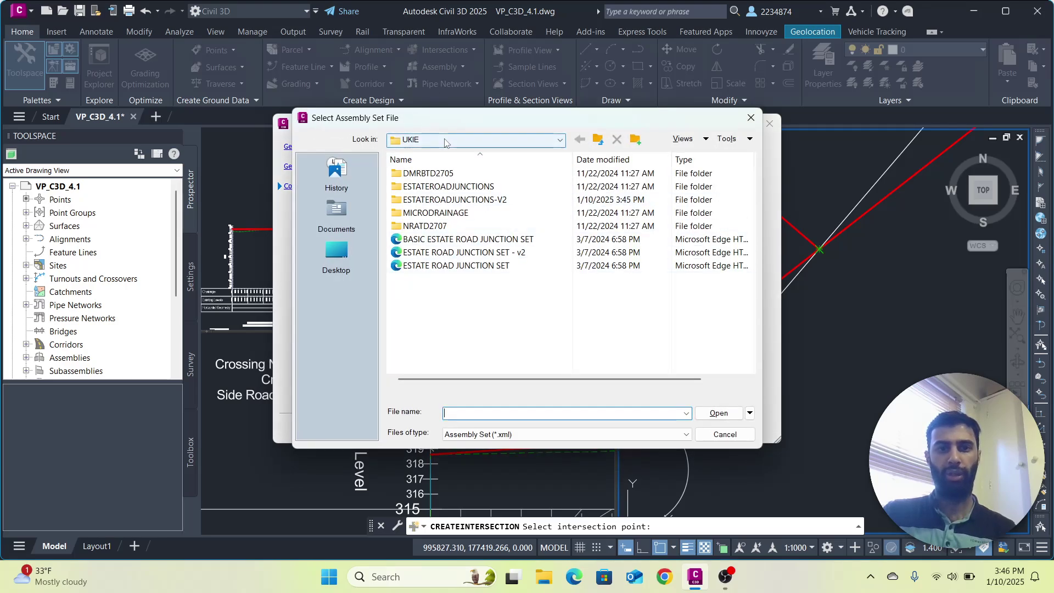
left_click(481, 254)
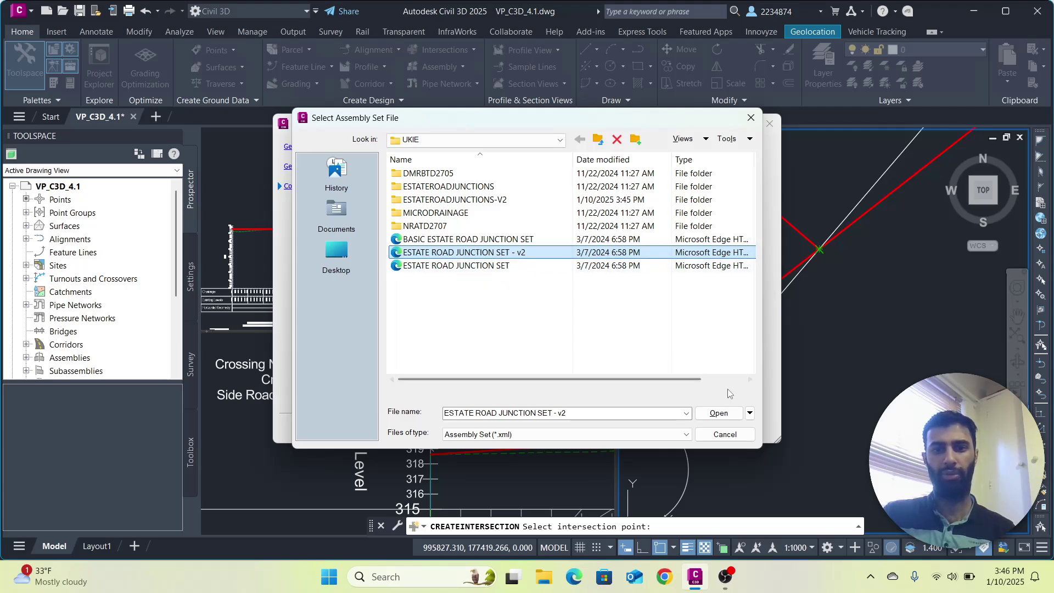
left_click(718, 413)
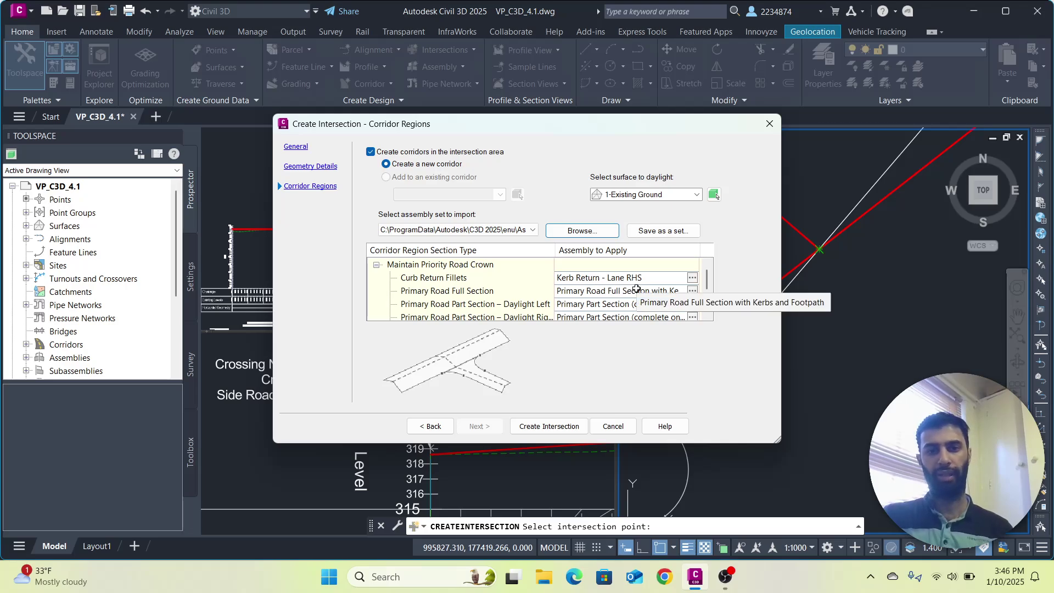
left_click_drag(573, 132, 390, 22)
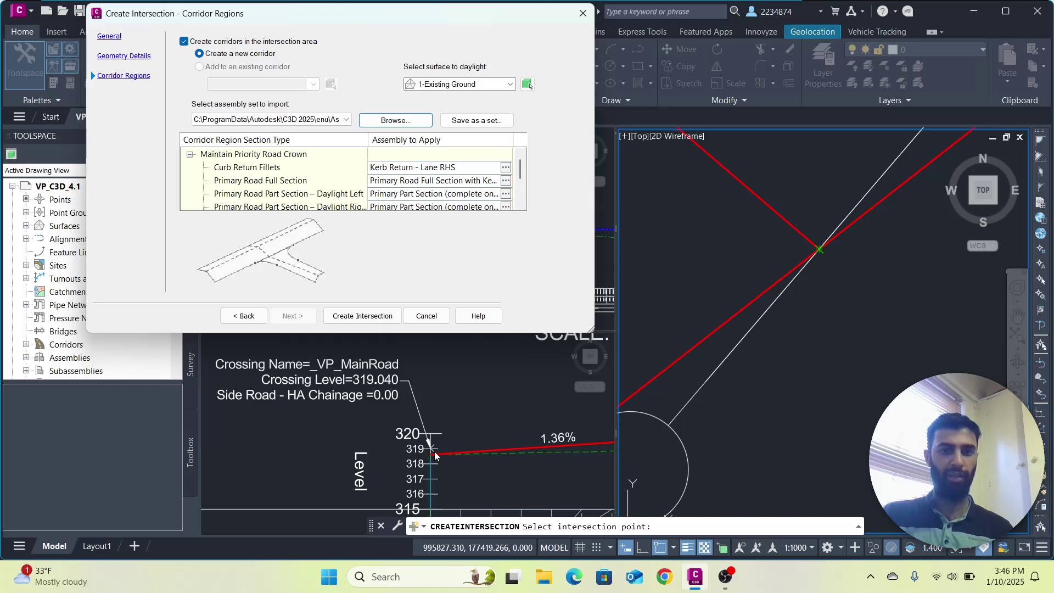
left_click(362, 316)
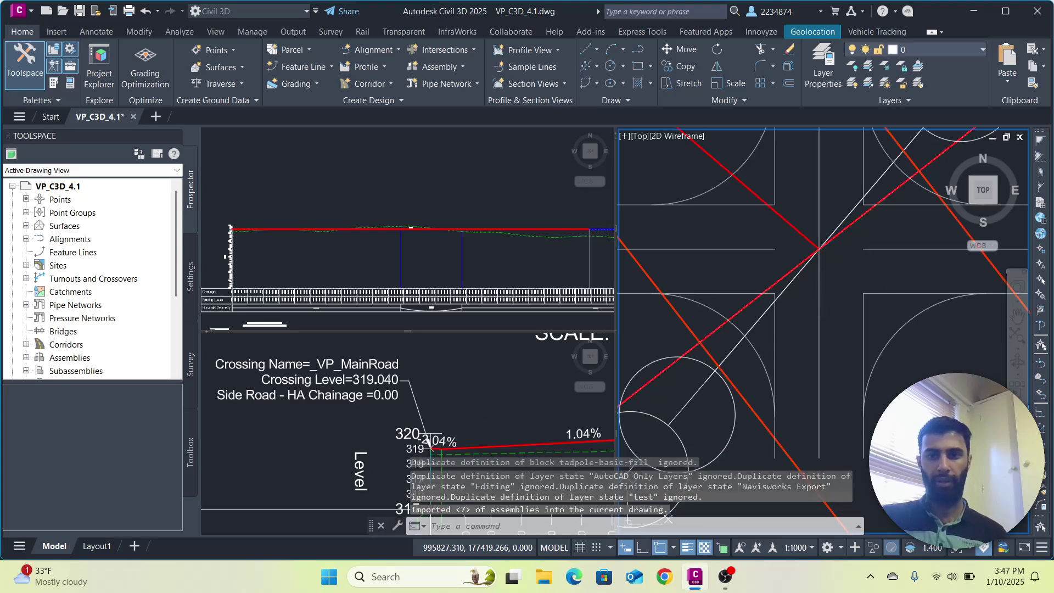
Step: Examine the junction corridor in plan and the start of the side road profile at the main road crossing
scroll(821, 330, "down", 6)
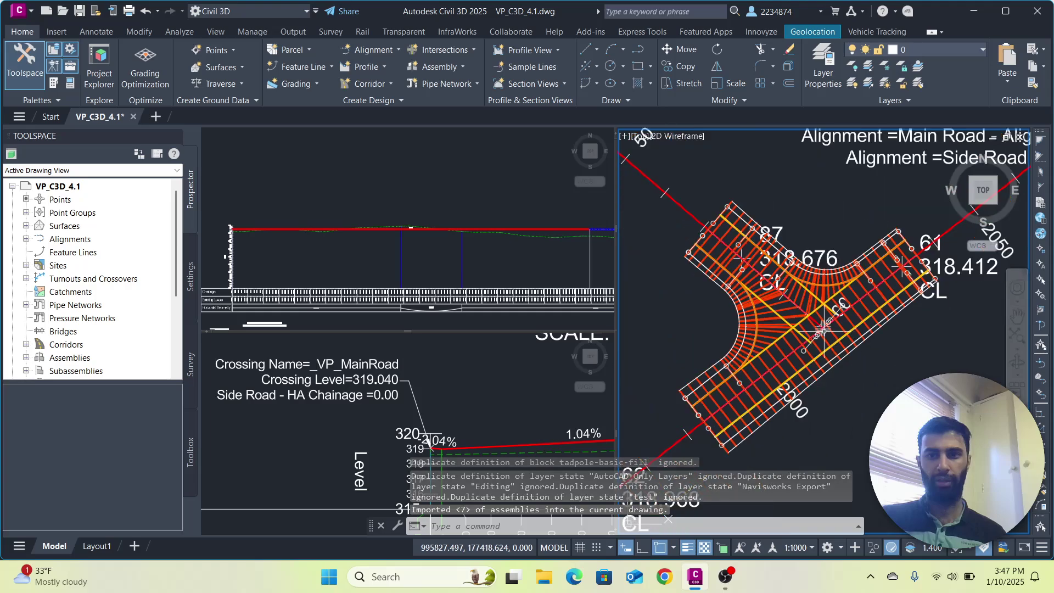
scroll(821, 330, "up", 8)
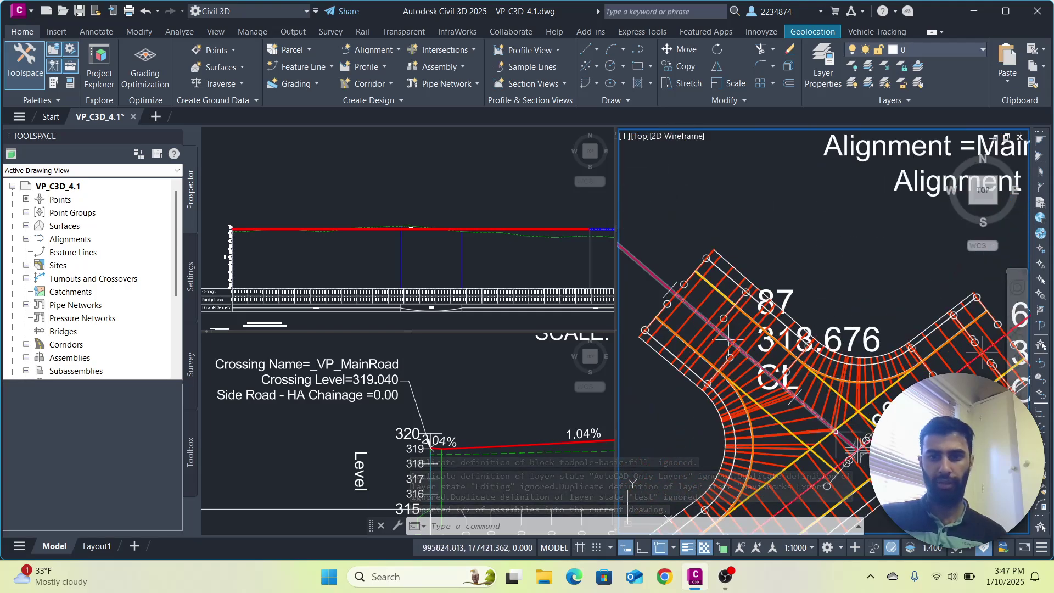
middle_click_drag(834, 421, 903, 244)
scroll(904, 246, "down", 1)
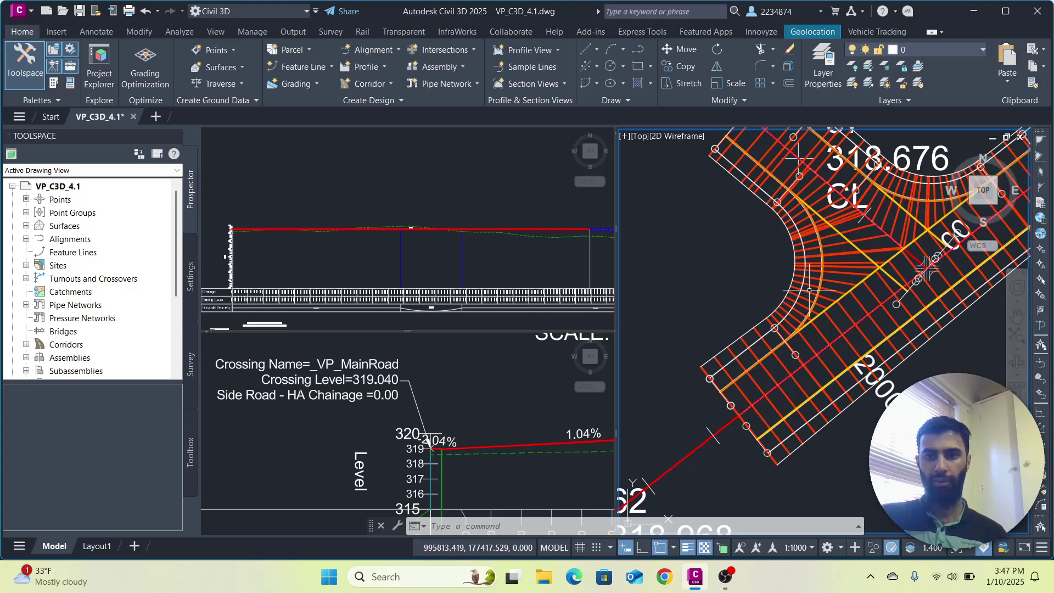
scroll(768, 434, "down", 2)
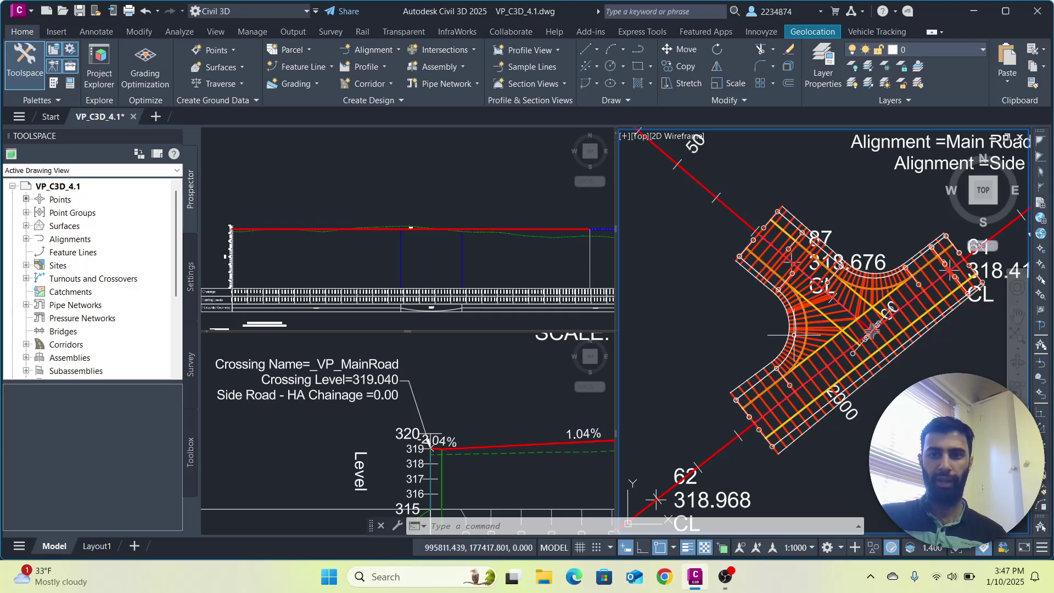
left_click(479, 396)
scroll(439, 458, "up", 5)
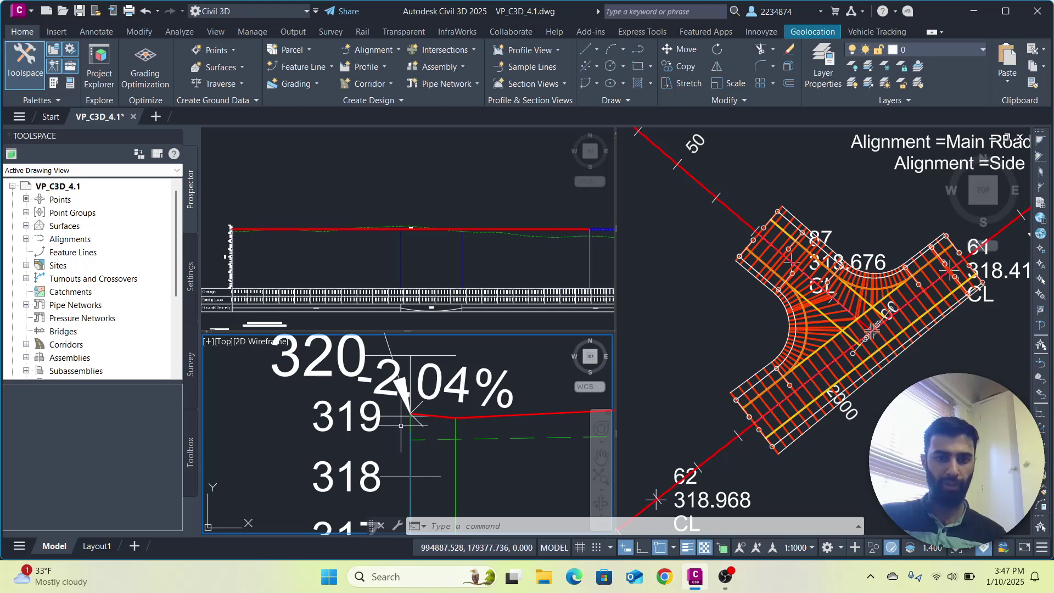
scroll(436, 431, "up", 2)
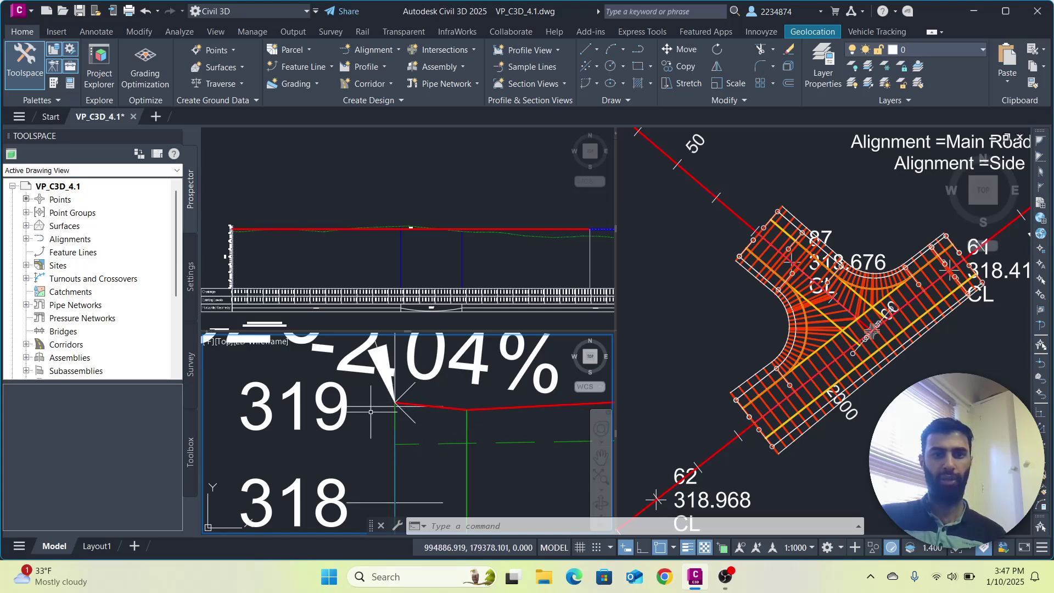
scroll(417, 417, "down", 3)
middle_click_drag(432, 428, 431, 450)
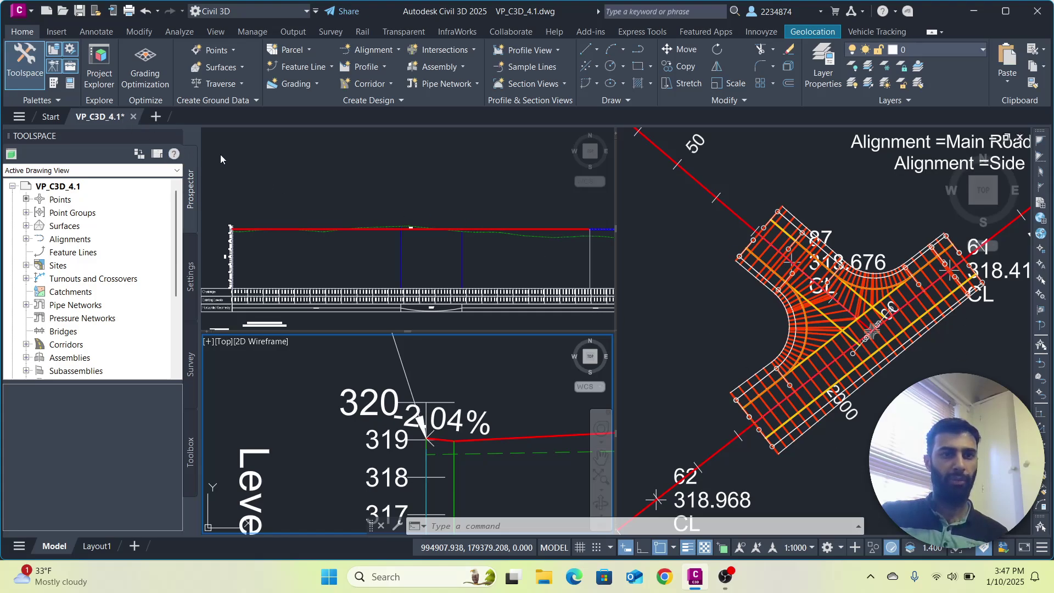
Step: Return the drawing area to a single viewport showing the junction corridor in plan
left_click(380, 202)
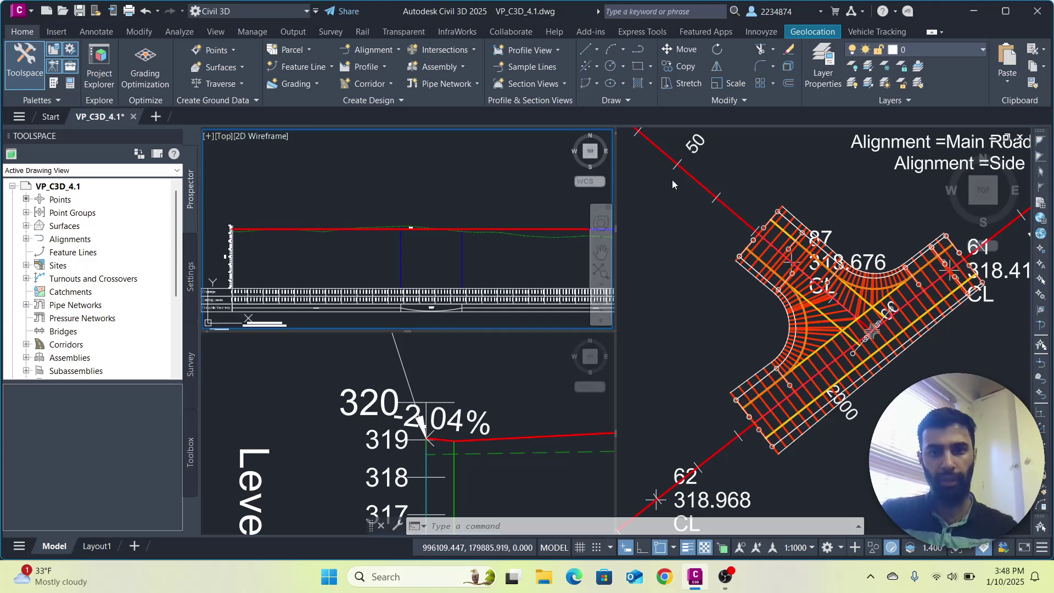
left_click(655, 161)
left_click(622, 137)
mouse_move(713, 164)
left_click(823, 184)
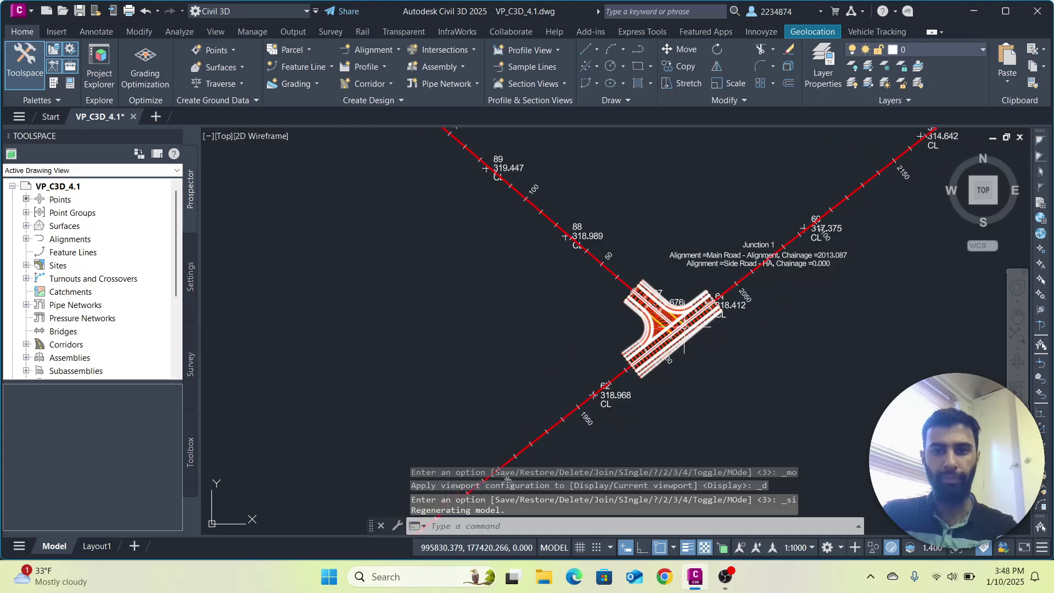
scroll(683, 326, "up", 2)
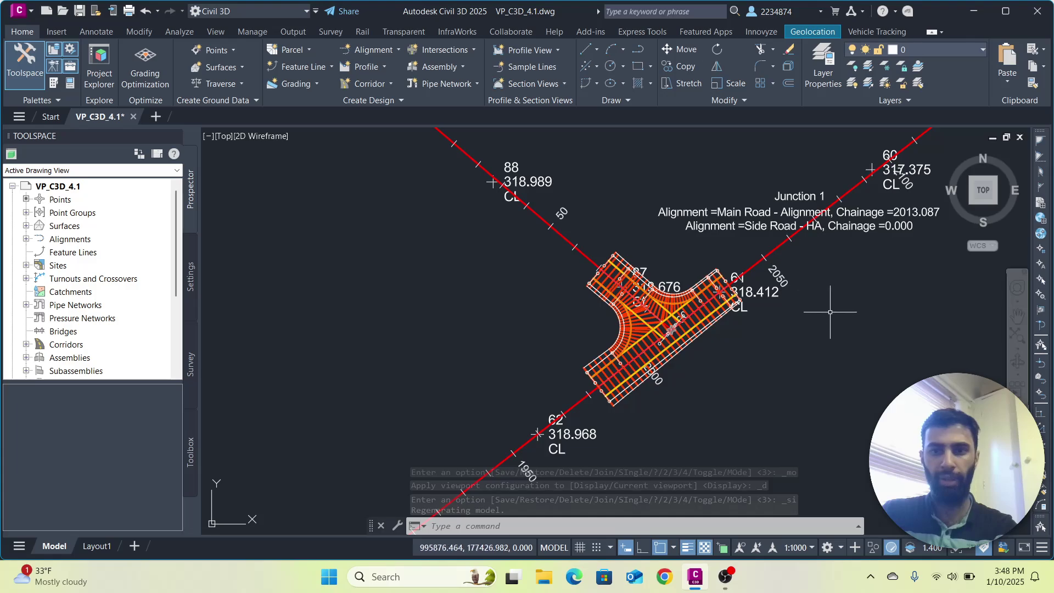
scroll(749, 384, "down", 2)
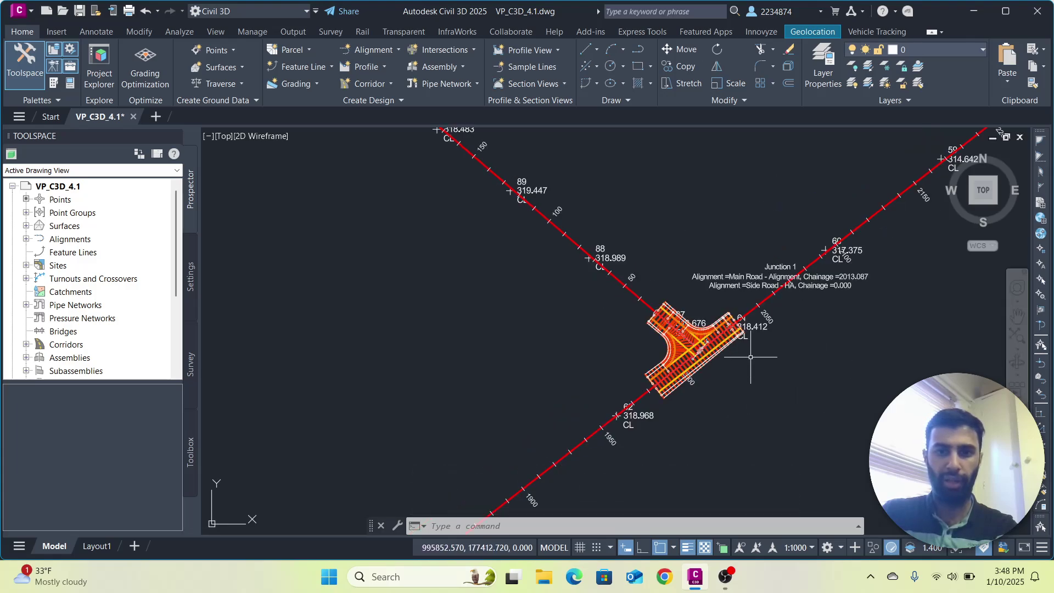
Step: Examine the imported junction assemblies, including the kerb return and the secondary and primary road full sections
scroll(750, 357, "up", 4)
scroll(621, 348, "up", 2)
scroll(654, 367, "down", 10)
scroll(693, 272, "up", 2)
scroll(693, 272, "down", 6)
middle_click_drag(721, 280, 550, 408)
scroll(728, 263, "up", 4)
scroll(580, 392, "up", 2)
scroll(576, 307, "up", 6)
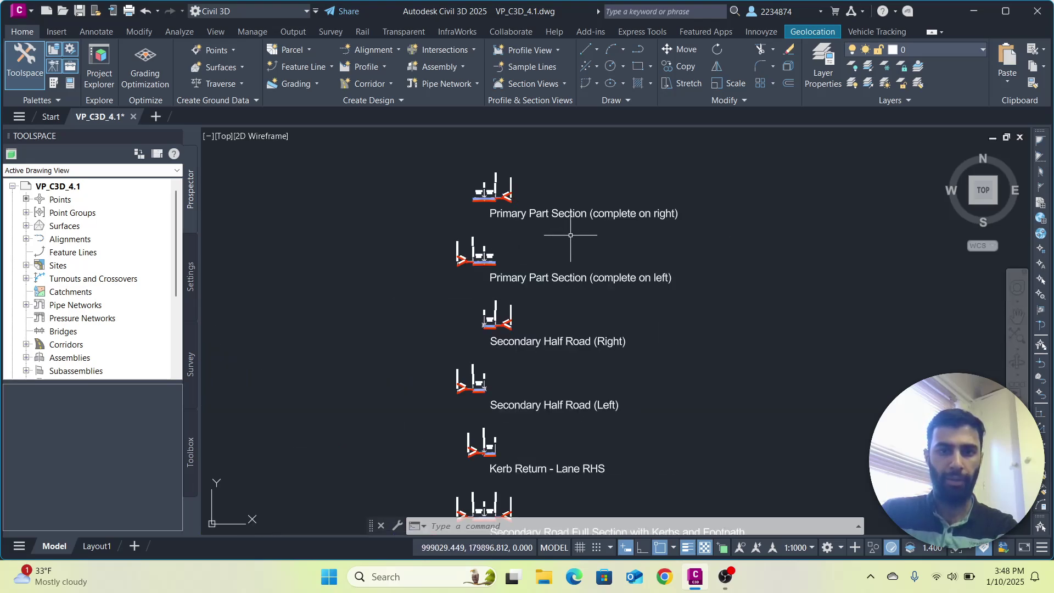
middle_click_drag(691, 396, 704, 346)
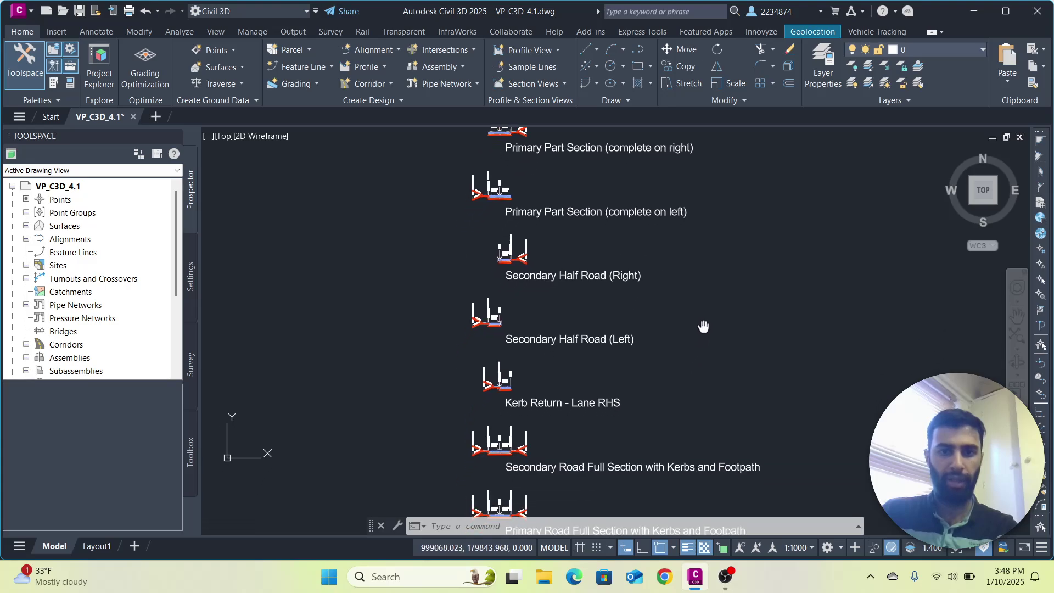
scroll(700, 343, "up", 2)
middle_click_drag(577, 394, 732, 297)
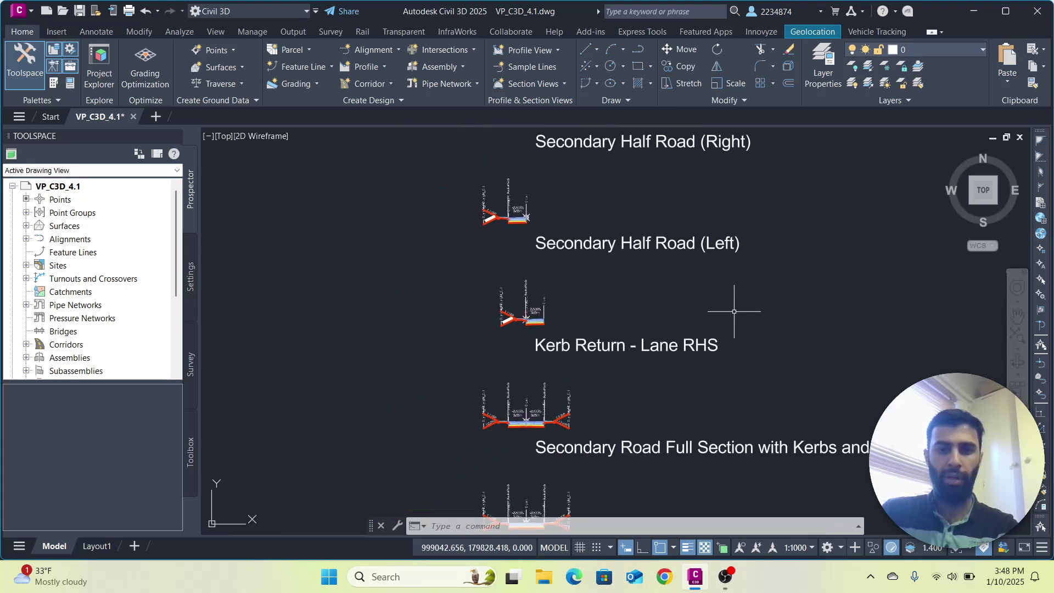
scroll(601, 400, "up", 2)
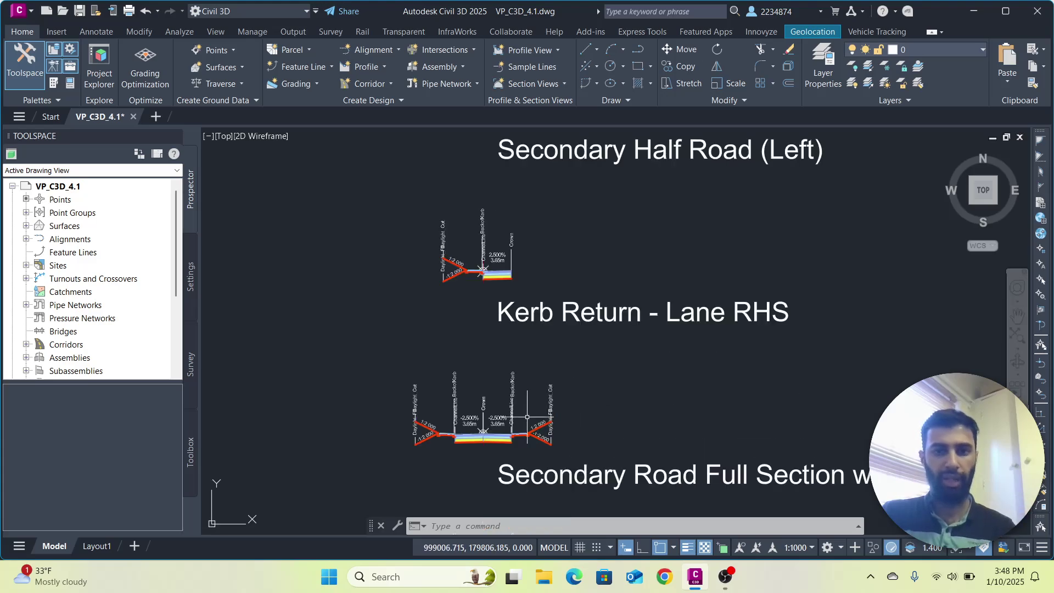
scroll(500, 448, "up", 2)
middle_click_drag(458, 462, 536, 337)
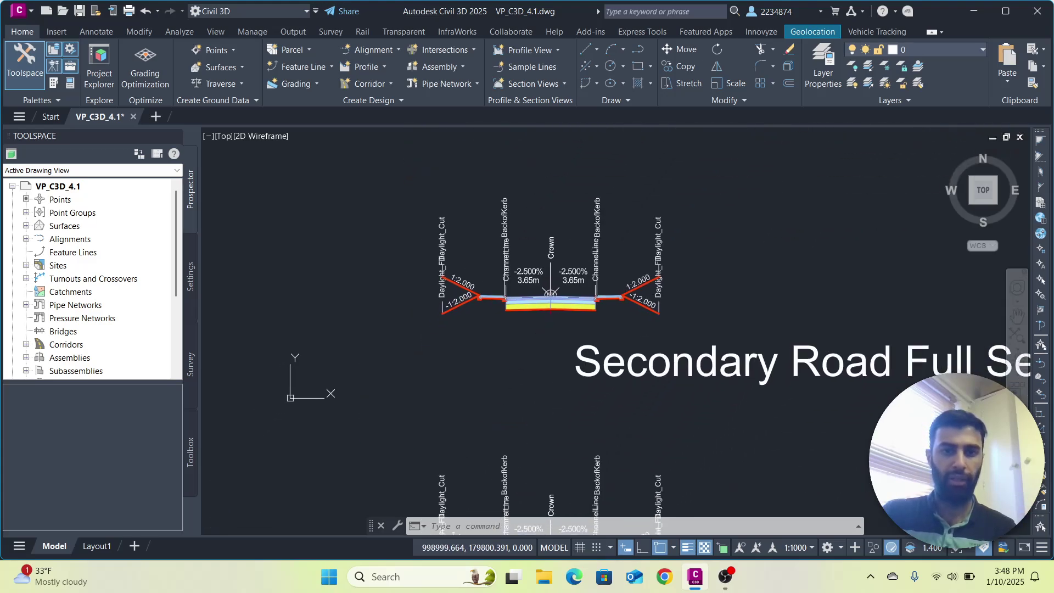
middle_click_drag(522, 403, 551, 290)
left_click(597, 166)
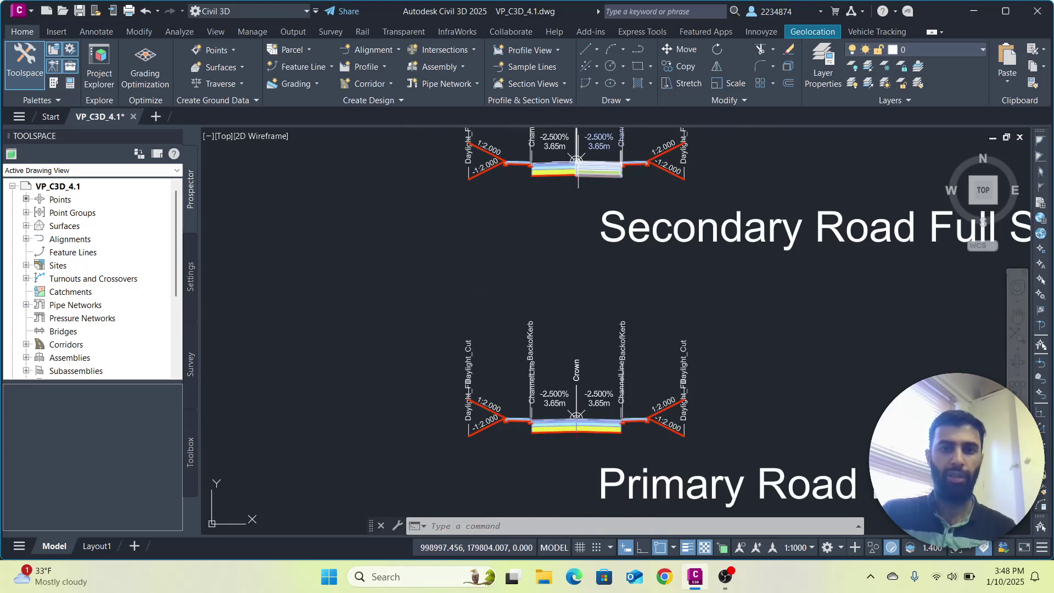
scroll(521, 424, "up", 2)
scroll(557, 403, "up", 1)
scroll(566, 426, "down", 1)
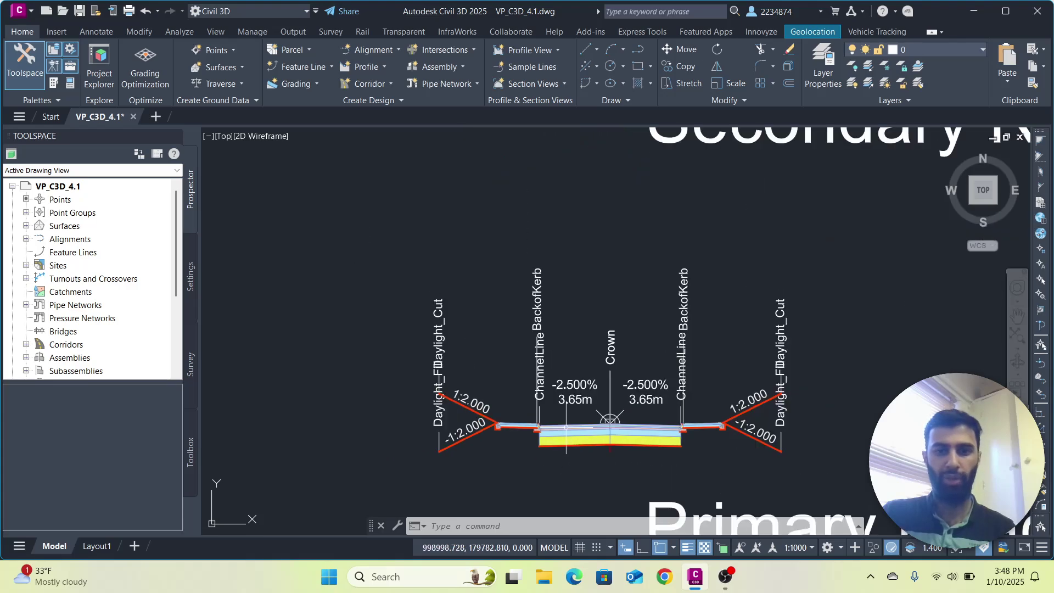
Step: Examine the primary road full section assembly and return to the junction corridor in plan at the main and side road crossing
key("Escape")
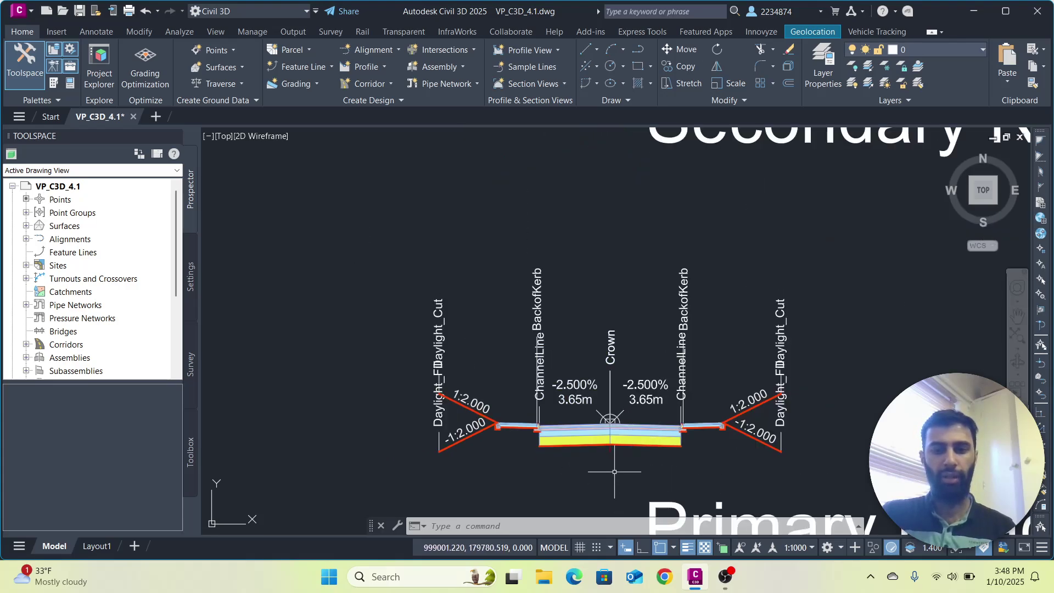
middle_click_drag(610, 477, 657, 420)
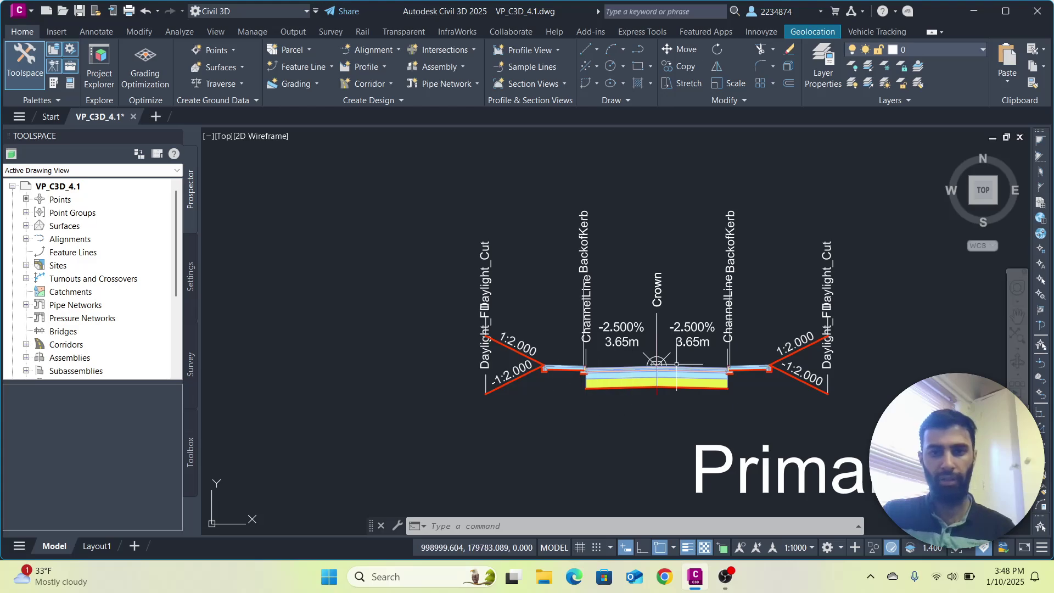
scroll(459, 436, "down", 1)
middle_click_drag(458, 436, 536, 329)
scroll(484, 387, "down", 1)
middle_click_drag(484, 386, 702, 265)
scroll(701, 265, "down", 1)
middle_click_drag(568, 379, 740, 303)
scroll(718, 311, "down", 3)
scroll(550, 347, "down", 1)
scroll(546, 349, "down", 2)
middle_click_drag(538, 344, 870, 222)
scroll(505, 440, "down", 3)
middle_click_drag(436, 445, 625, 325)
scroll(607, 437, "up", 5)
middle_click_drag(320, 356, 712, 308)
scroll(658, 206, "up", 2)
middle_click_drag(659, 206, 795, 446)
scroll(795, 445, "up", 2)
scroll(587, 385, "down", 1)
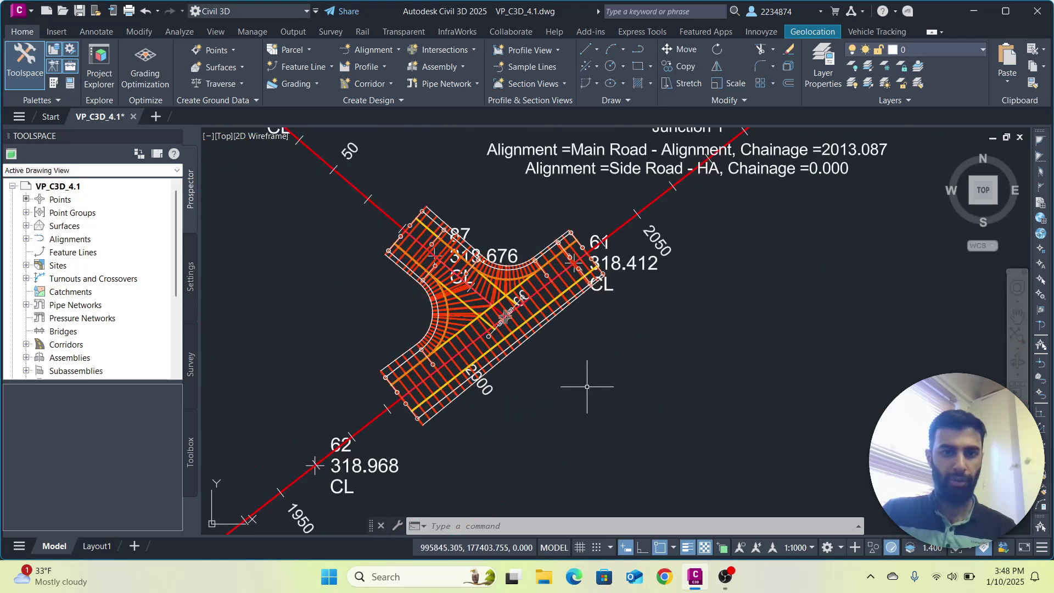
middle_click_drag(587, 386, 696, 388)
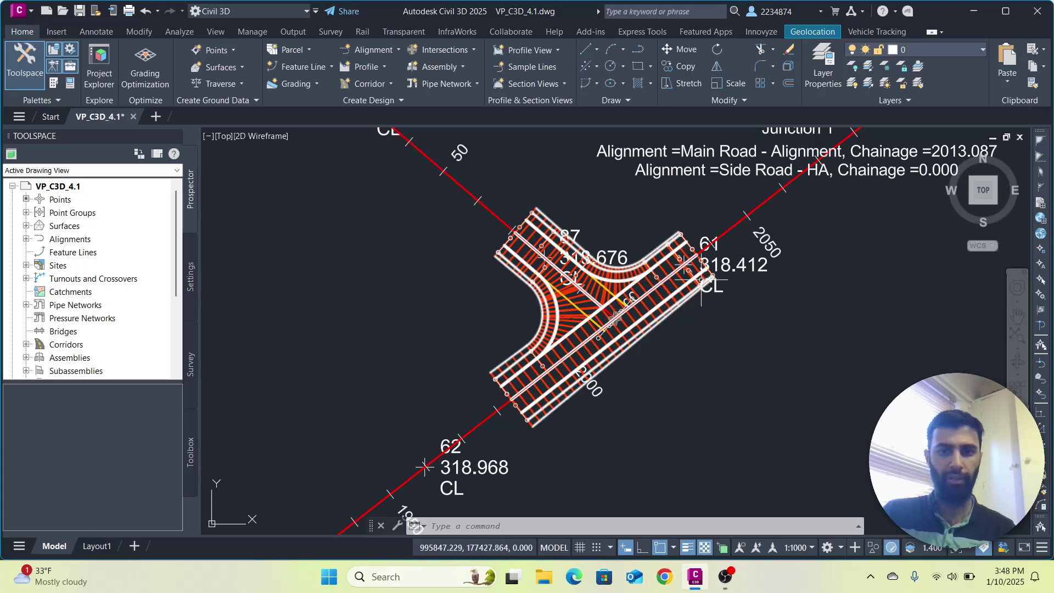
Step: Open the junction corridor in the Object Viewer and examine its realistic carriageway, kerb returns, verges and side road arm from above
left_click(517, 239)
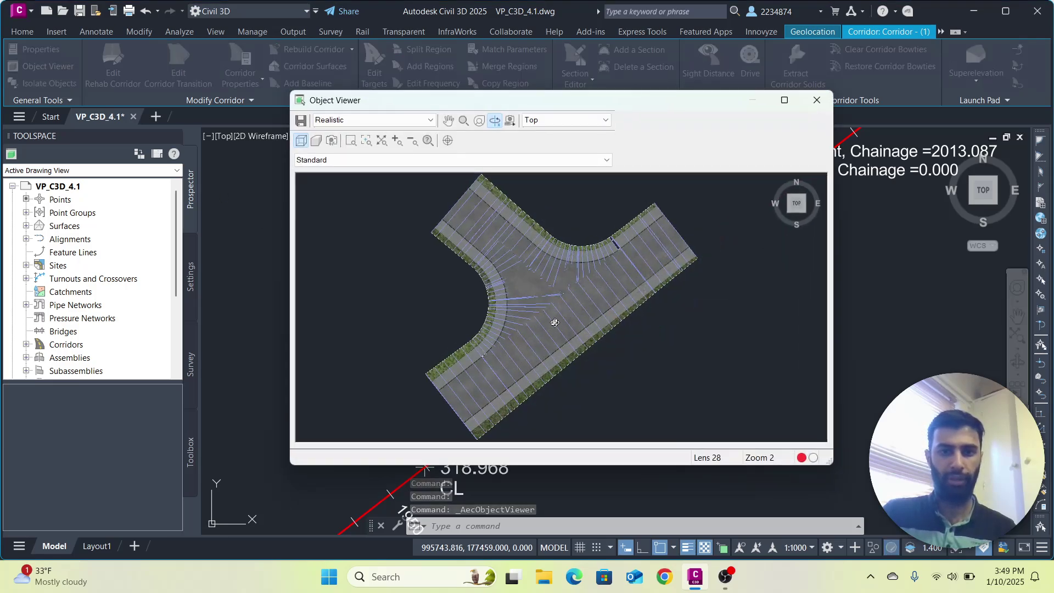
scroll(555, 320, "up", 2)
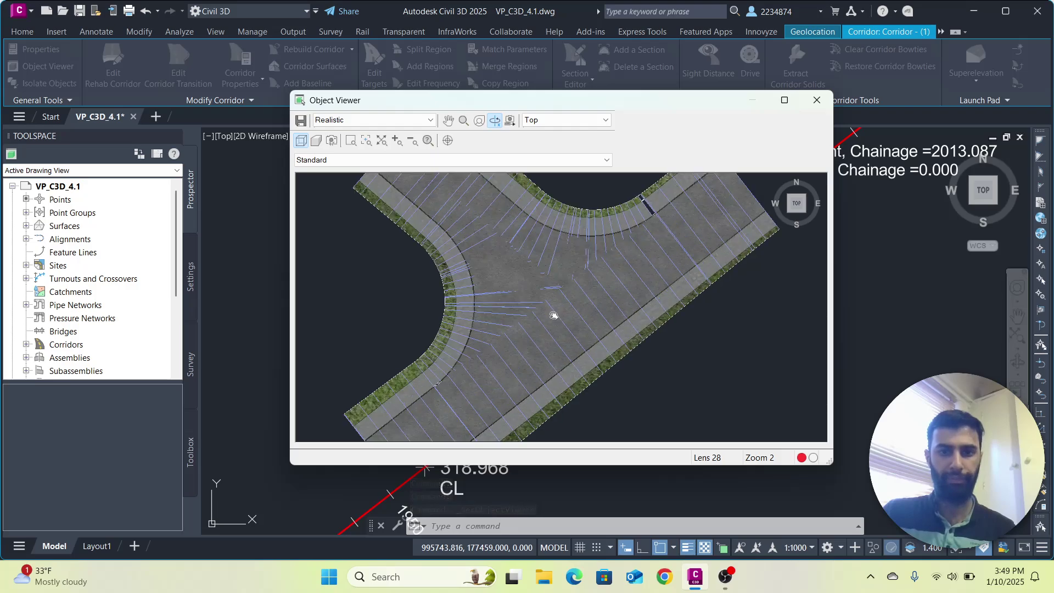
middle_click_drag(553, 315, 567, 287)
scroll(571, 303, "down", 4)
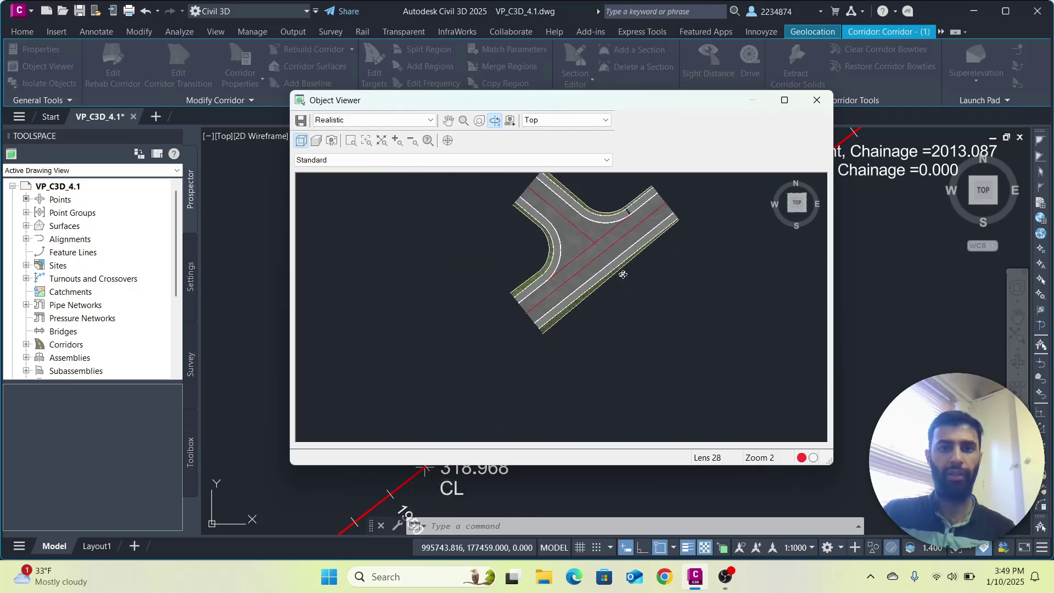
left_click_drag(623, 274, 619, 253)
middle_click_drag(637, 213, 576, 282)
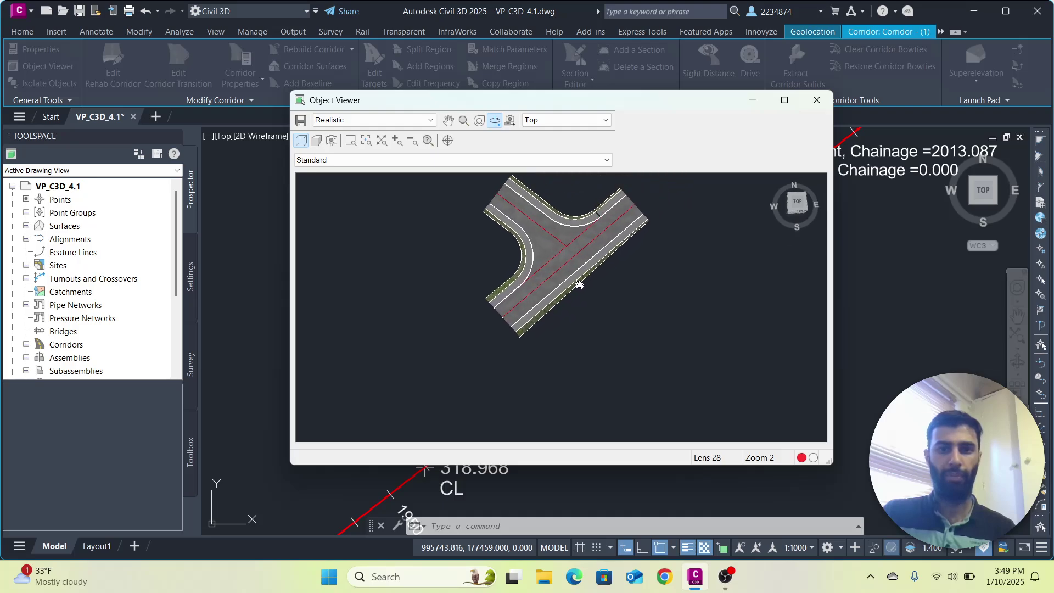
scroll(570, 269, "up", 2)
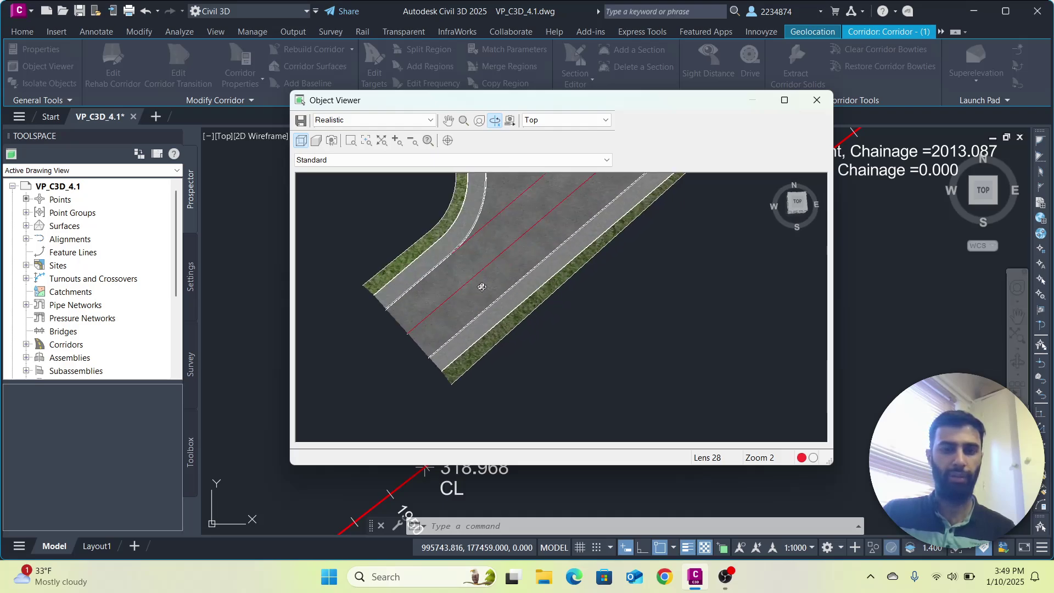
middle_click_drag(603, 218, 596, 327)
middle_click_drag(480, 234, 547, 342)
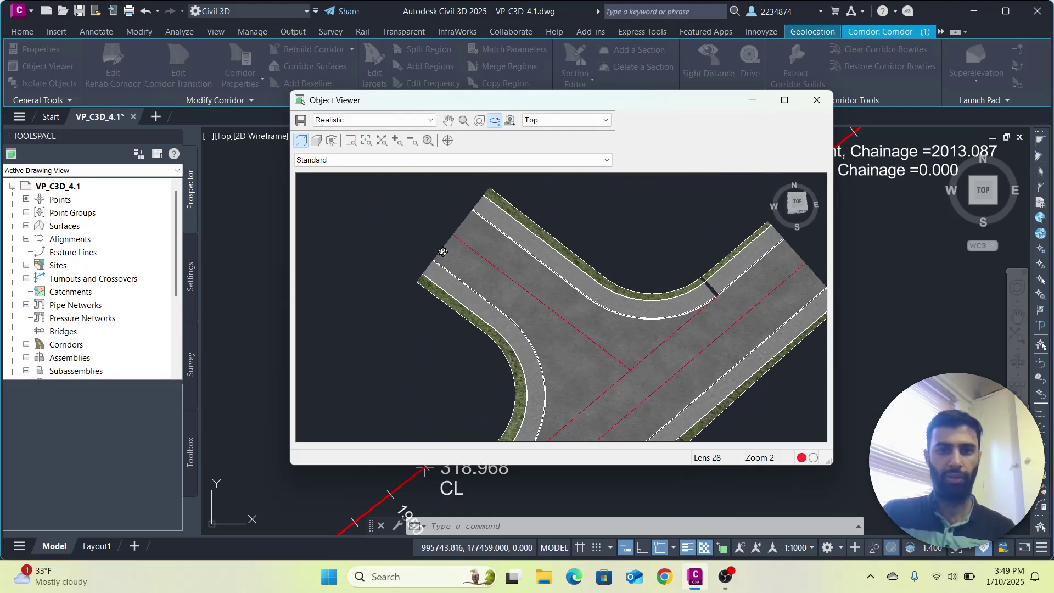
middle_click_drag(627, 392, 626, 336)
left_click_drag(626, 351, 644, 339)
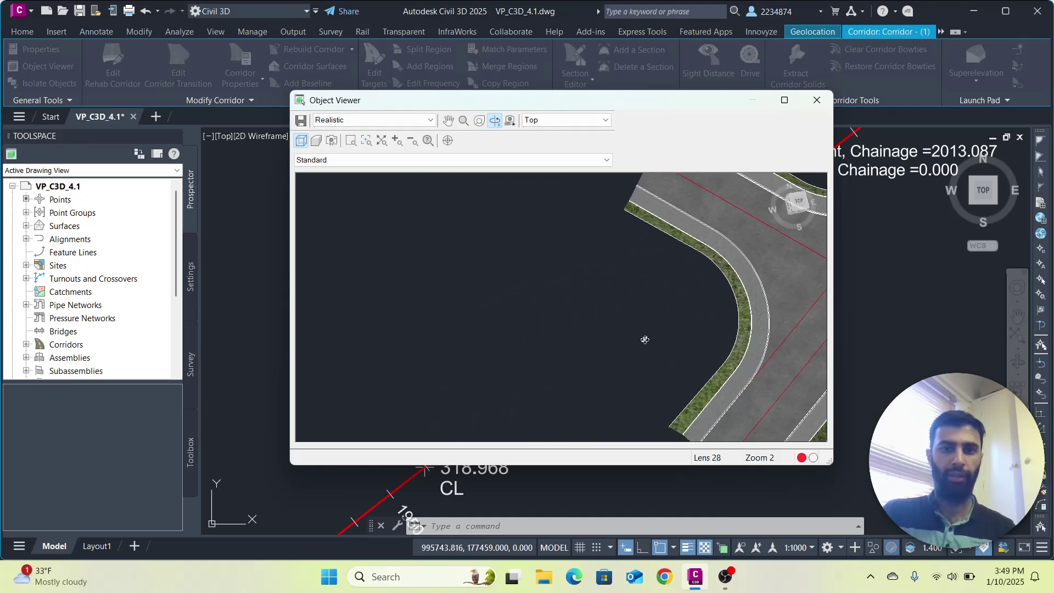
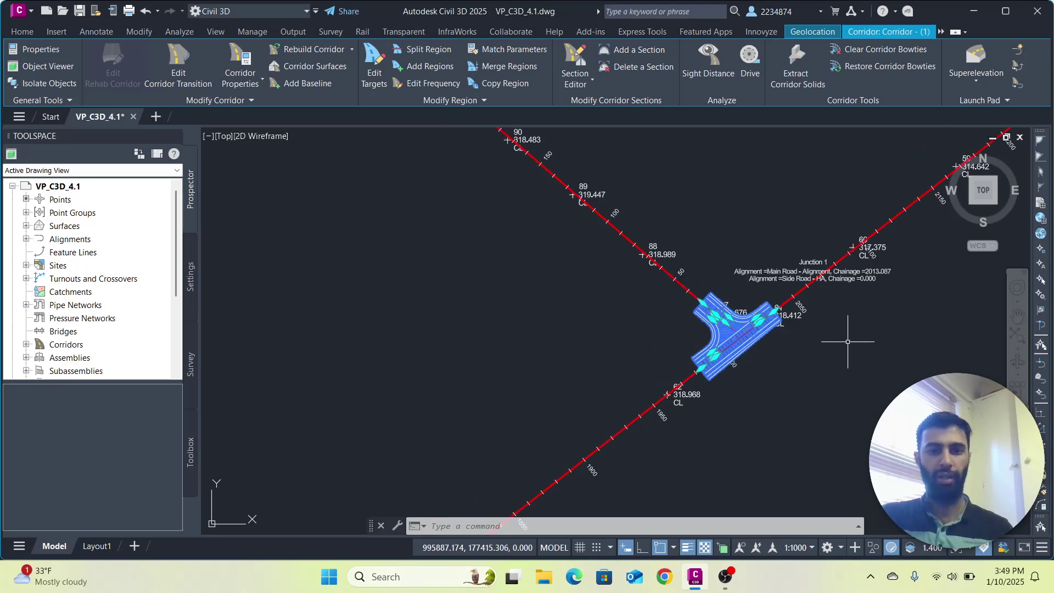
Step: Clear the corridor selection and examine the junction in plan with the adjoining main road and side road alignments
key("Escape")
scroll(851, 316, "down", 2)
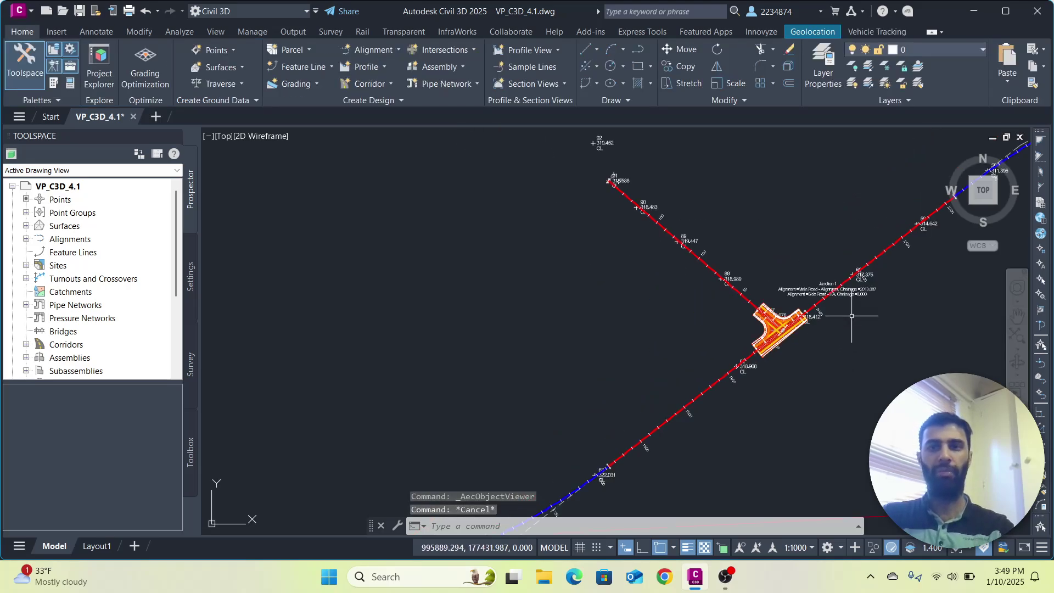
middle_click_drag(794, 348, 638, 368)
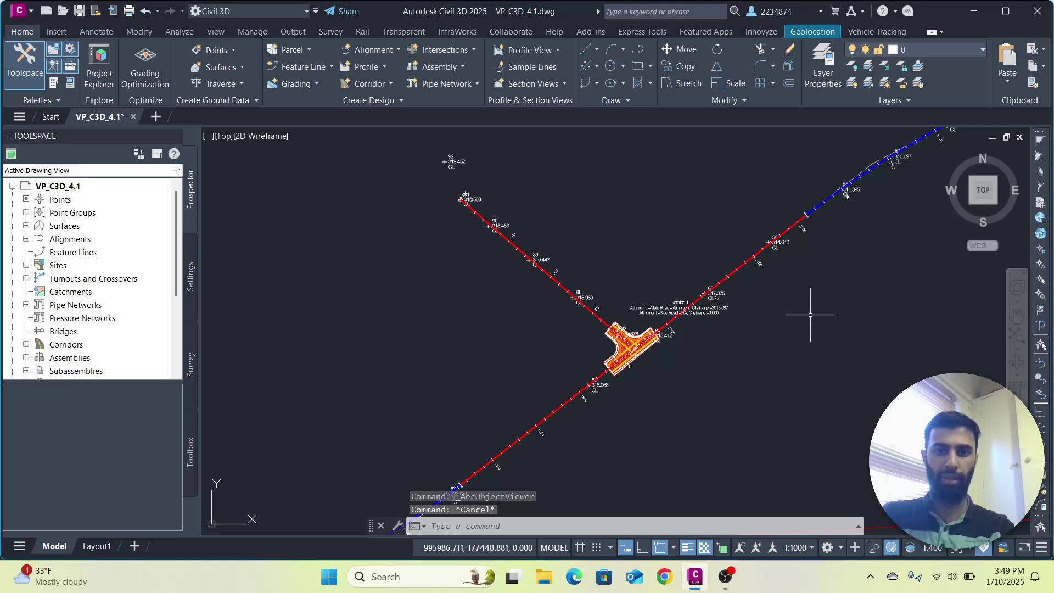
scroll(695, 301, "up", 3)
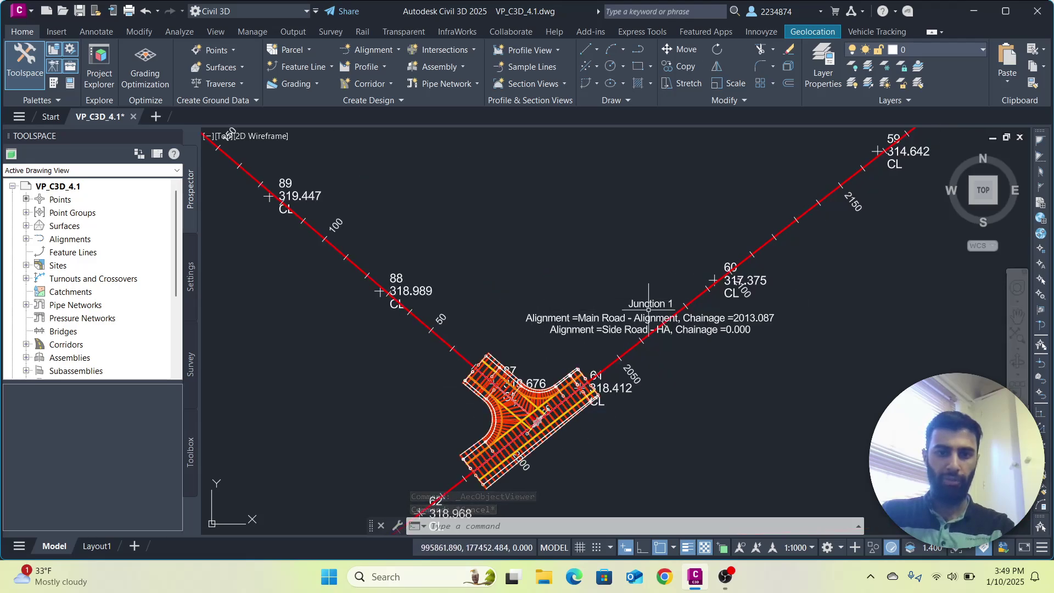
scroll(546, 305, "down", 3)
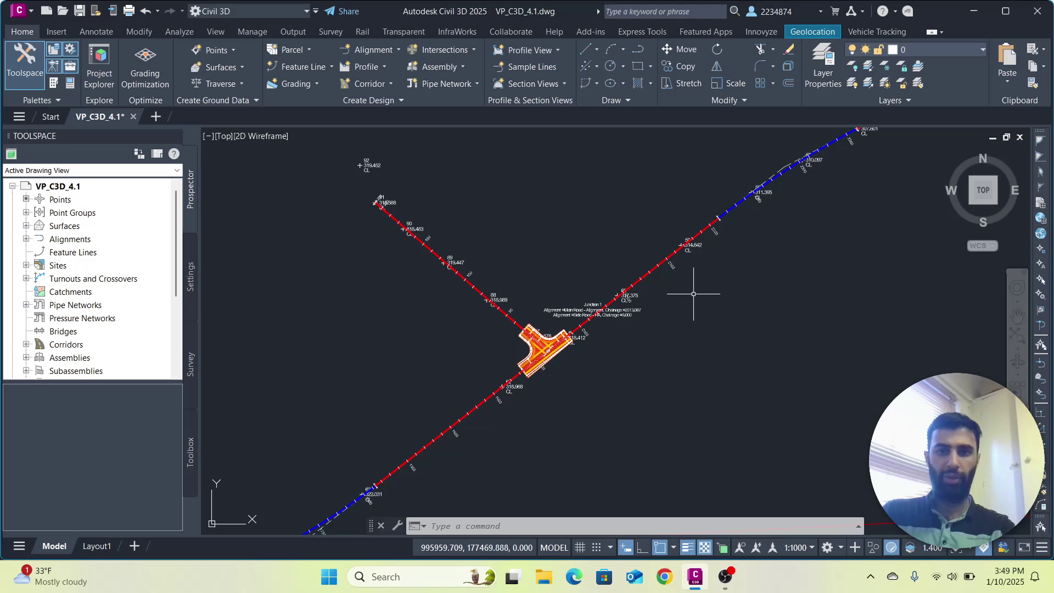
scroll(693, 294, "down", 3)
scroll(625, 302, "up", 3)
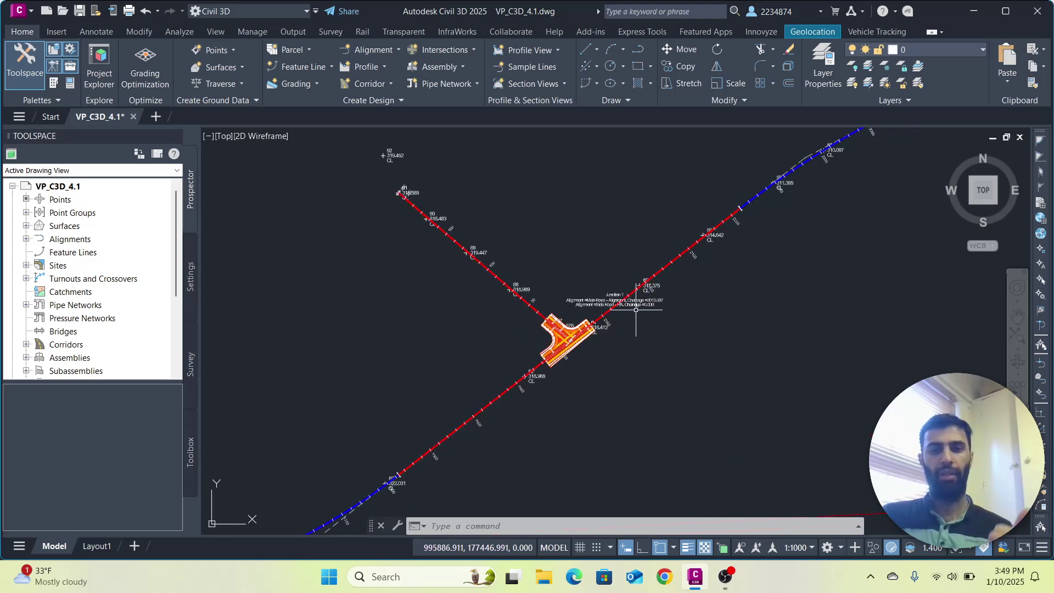
mouse_move(702, 374)
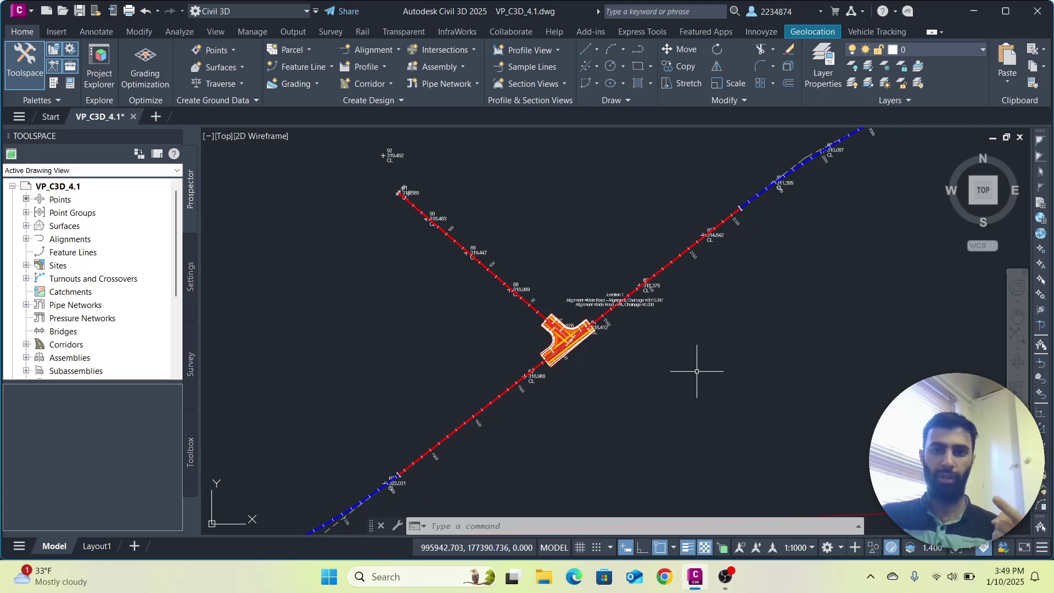
Step: Examine the side road longsection, including its data bands and the tie-in to the main road crossing level at chainage 0.00
scroll(642, 319, "down", 5)
middle_click_drag(574, 132, 598, 330)
scroll(580, 275, "down", 6)
scroll(540, 228, "up", 6)
scroll(493, 220, "down", 3)
scroll(590, 452, "up", 8)
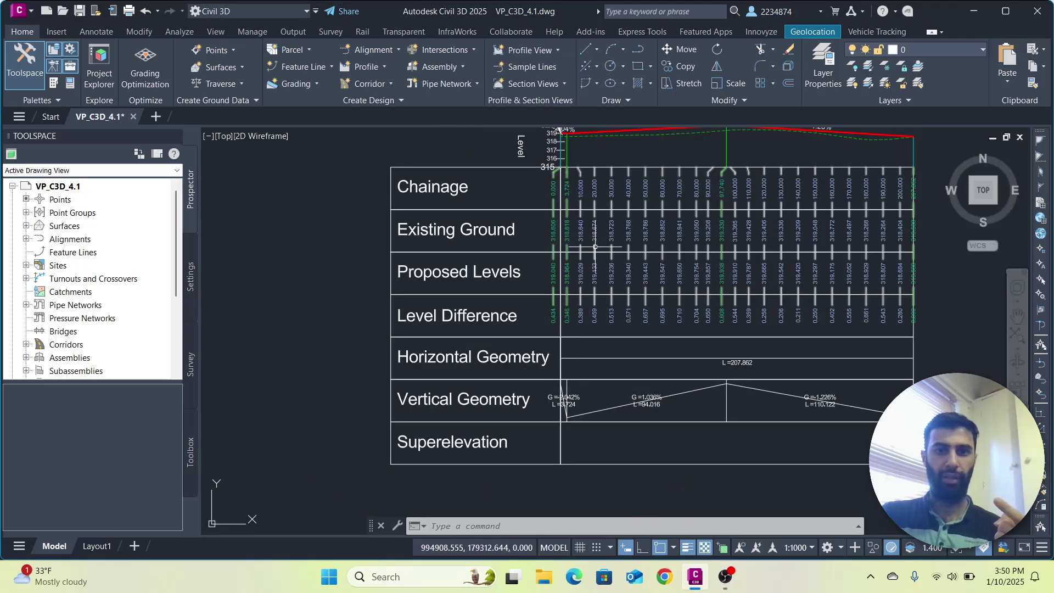
scroll(589, 412, "up", 4)
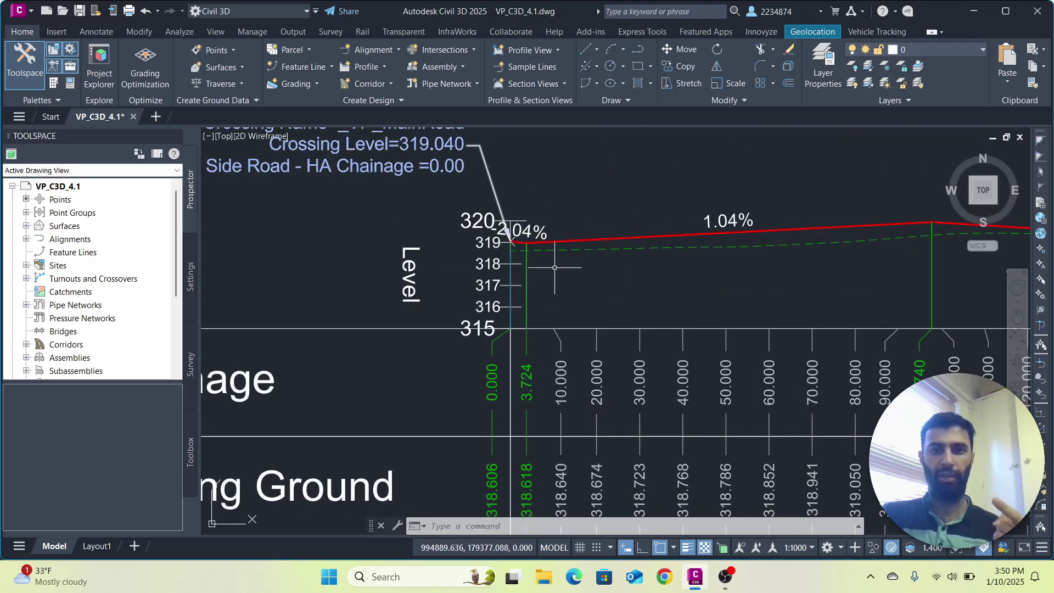
scroll(667, 247, "down", 6)
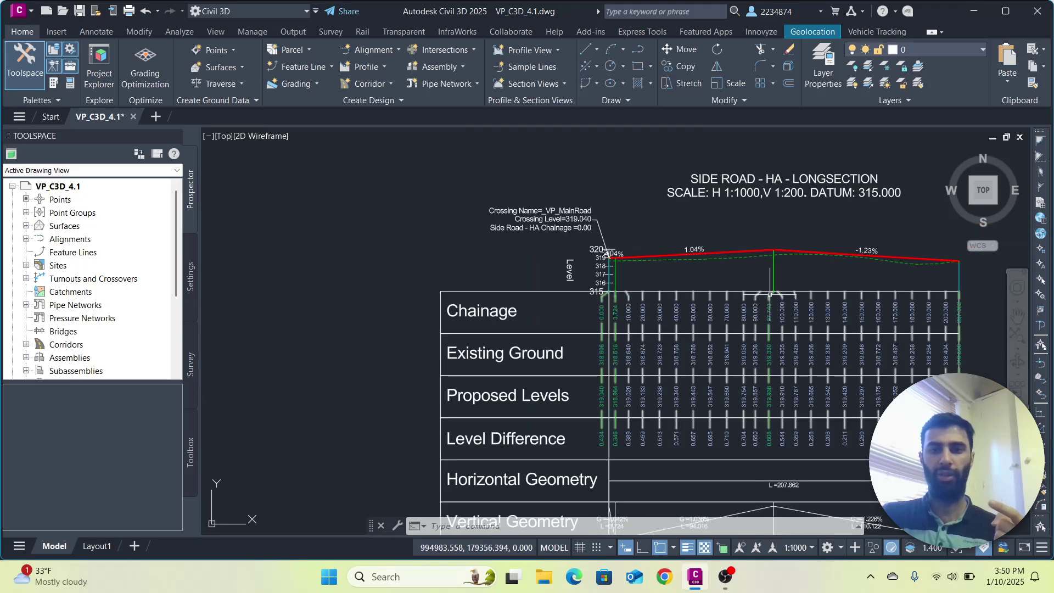
Step: Examine the column of junction assemblies, from the primary part sections down to the secondary and primary road full sections
middle_click_drag(787, 258, 568, 308)
scroll(748, 293, "down", 3)
middle_click_drag(802, 292, 529, 357)
scroll(732, 348, "down", 3)
middle_click_drag(842, 324, 547, 349)
scroll(598, 348, "up", 4)
scroll(708, 359, "up", 3)
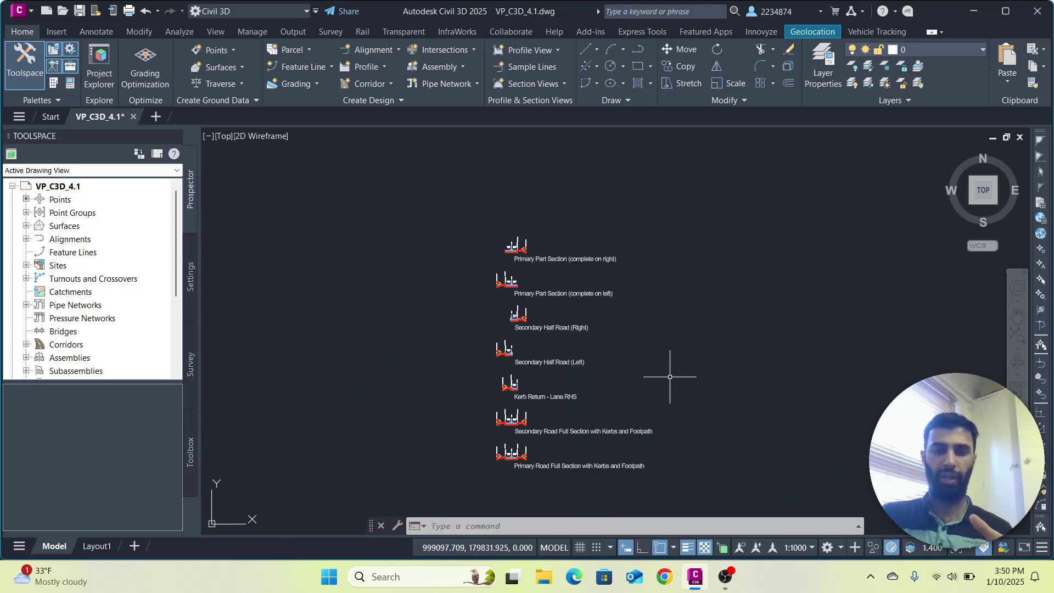
scroll(670, 377, "up", 2)
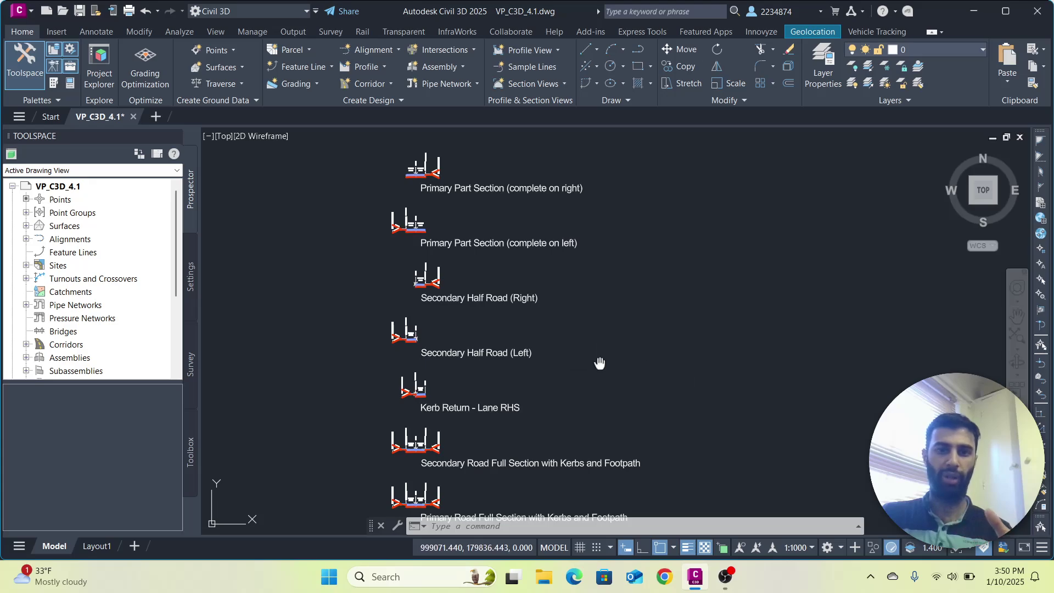
middle_click_drag(599, 363, 633, 307)
scroll(605, 384, "down", 4)
scroll(526, 439, "up", 6)
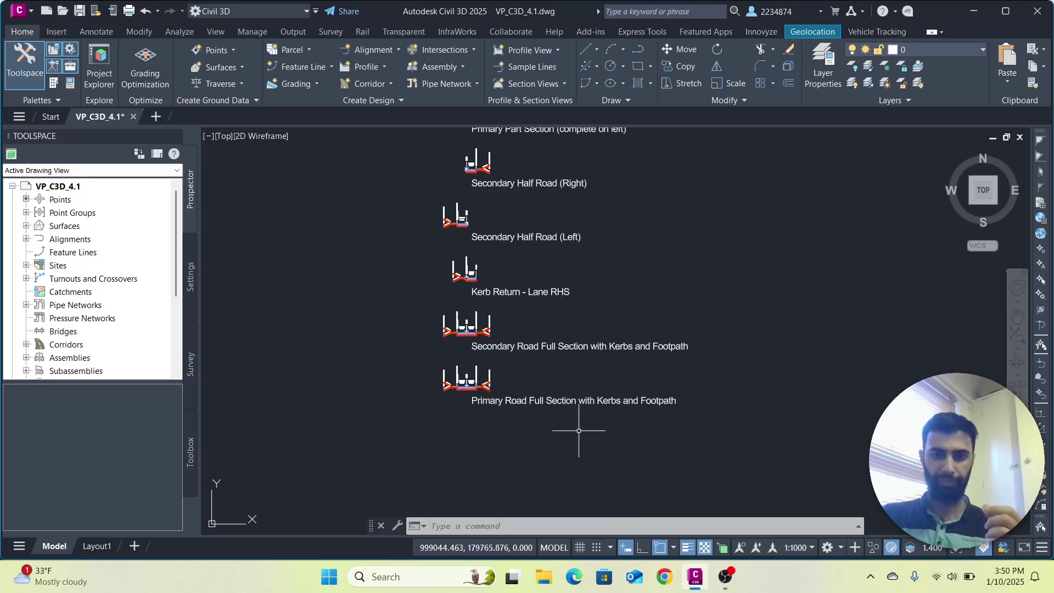
scroll(417, 268, "up", 4)
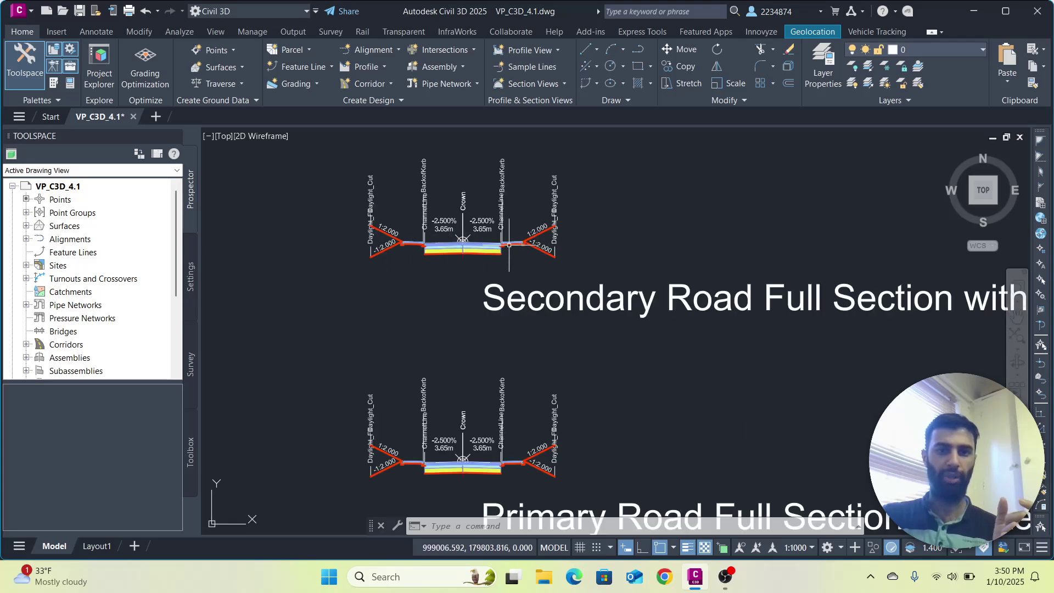
Step: Return to the junction corridor in plan and examine where its main road end meets the alignment near chainage 2000
scroll(248, 317, "down", 4)
middle_click_drag(250, 321, 454, 188)
scroll(437, 205, "down", 4)
middle_click_drag(466, 258, 699, 153)
scroll(705, 168, "down", 8)
middle_click_drag(439, 384, 813, 169)
scroll(477, 383, "down", 6)
middle_click_drag(479, 386, 649, 268)
scroll(613, 296, "up", 8)
scroll(585, 304, "up", 4)
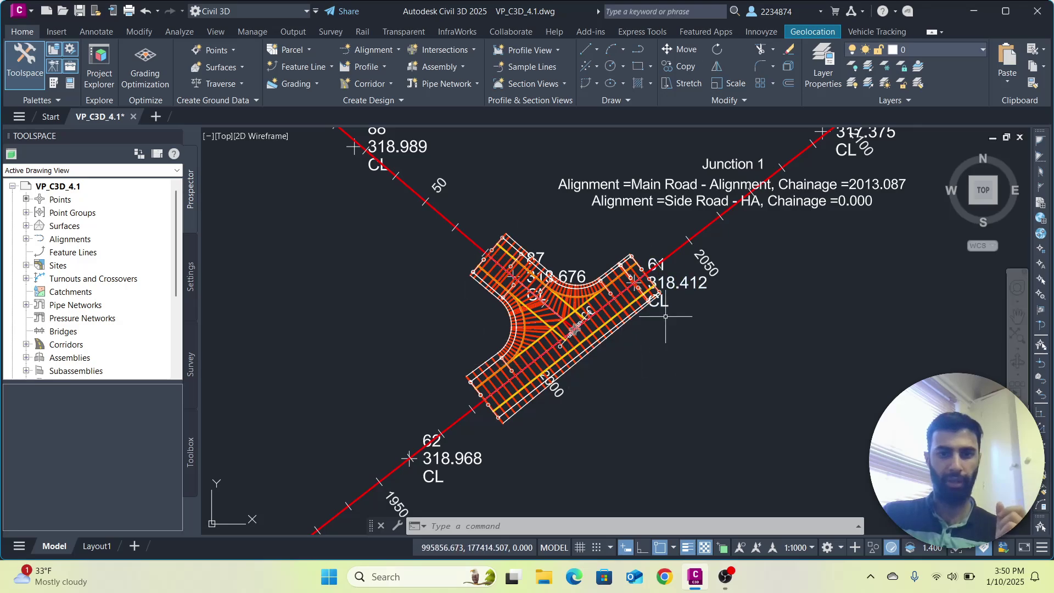
scroll(542, 432, "up", 4)
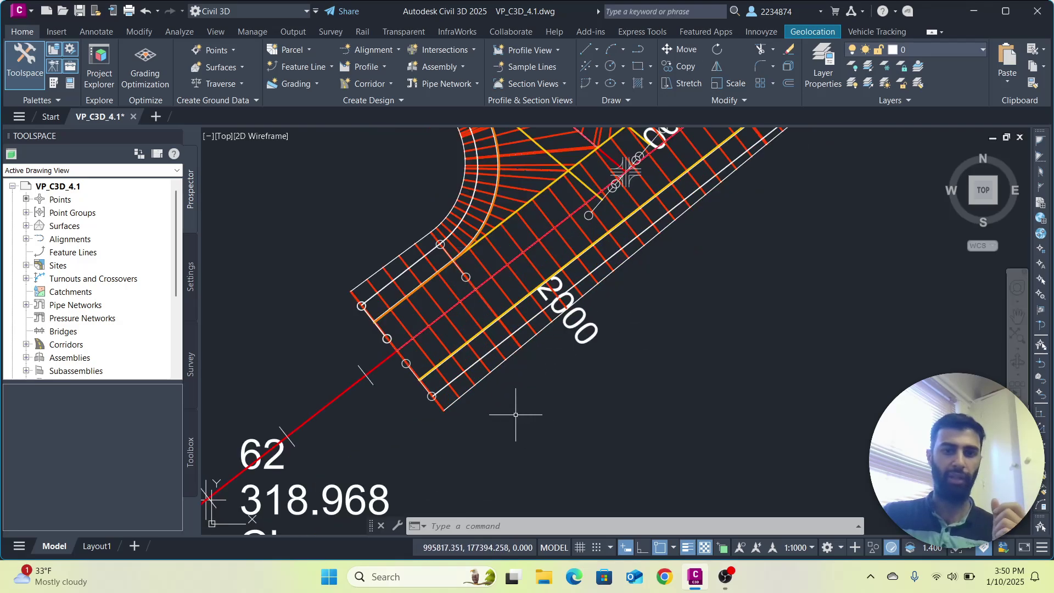
scroll(502, 318, "down", 5)
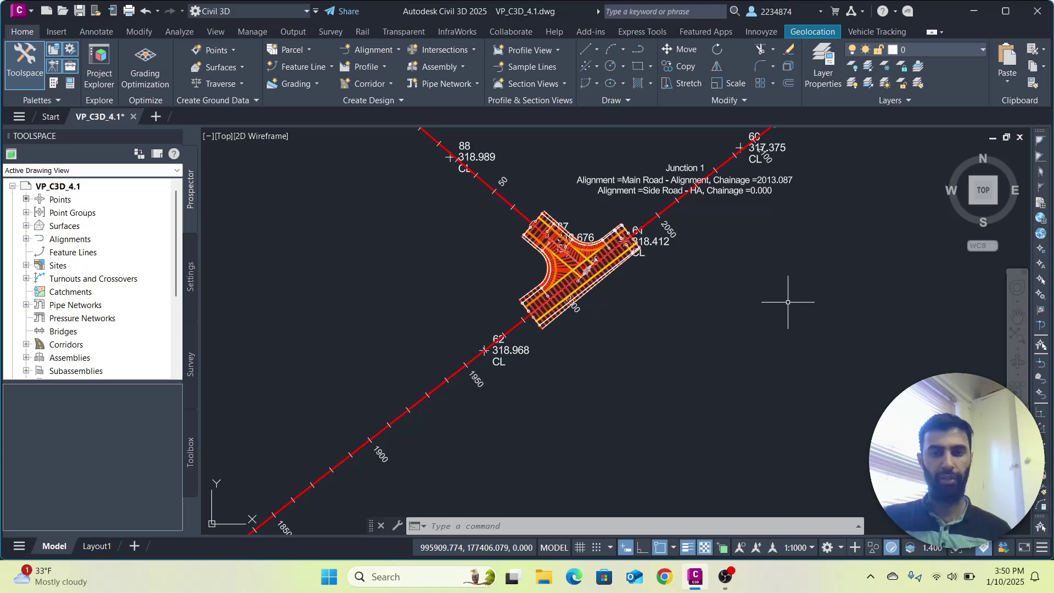
scroll(787, 302, "down", 2)
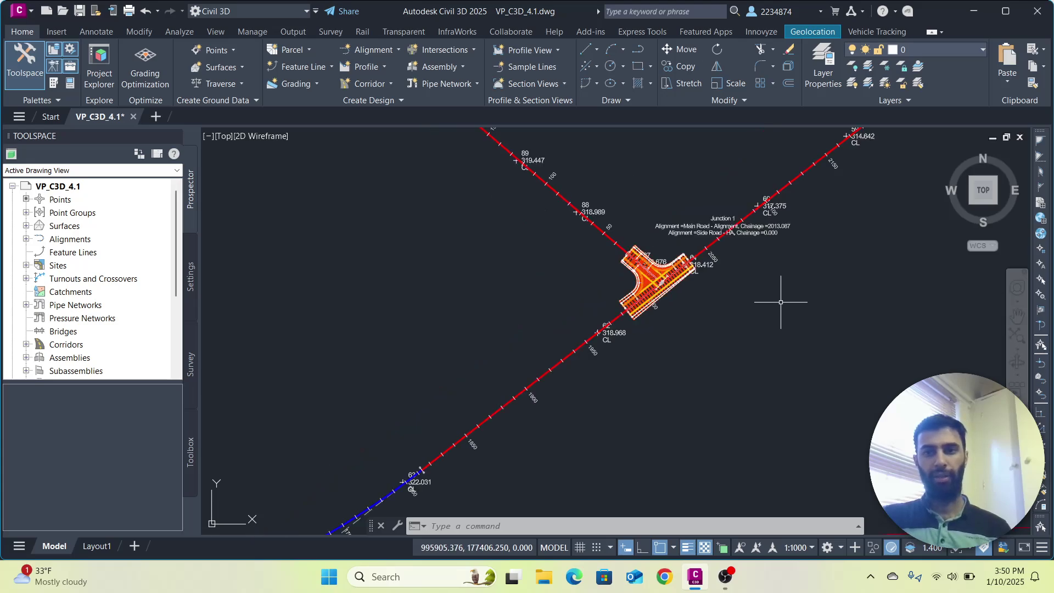